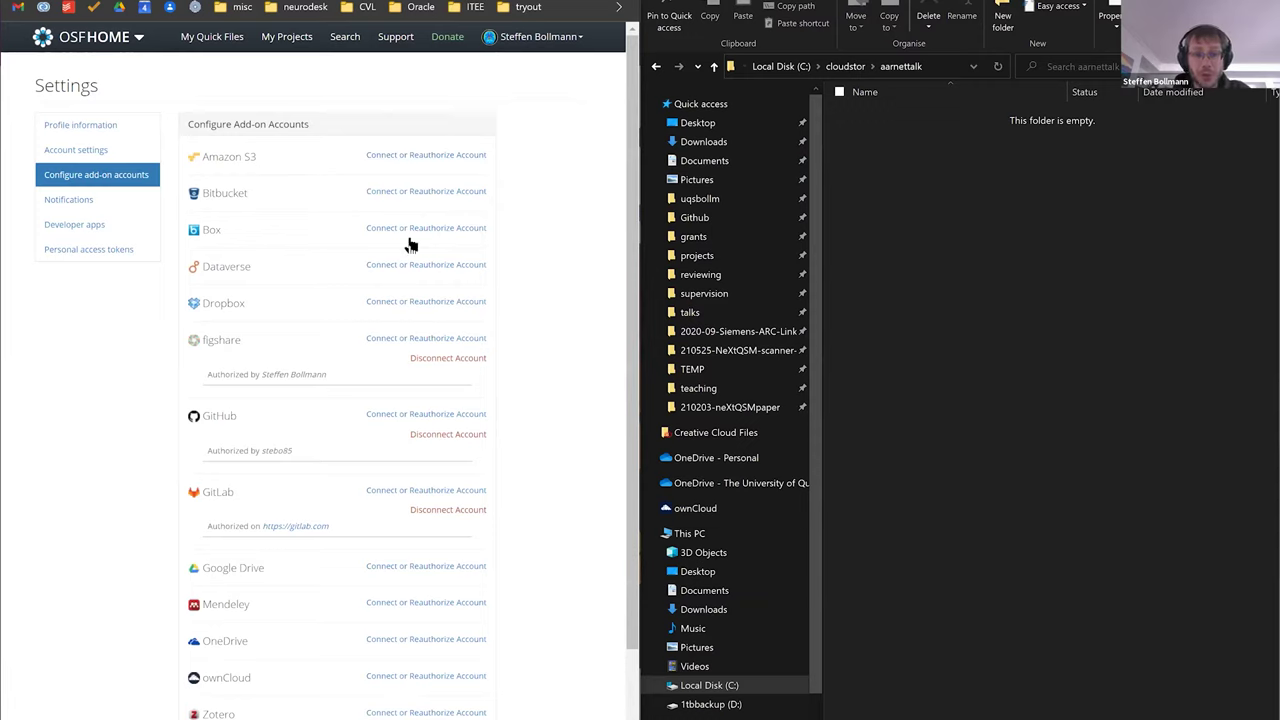
Scroll to ownCloud in the add-on accounts and start connecting a new ownCloud account.
scroll(568, 336, down, 1)
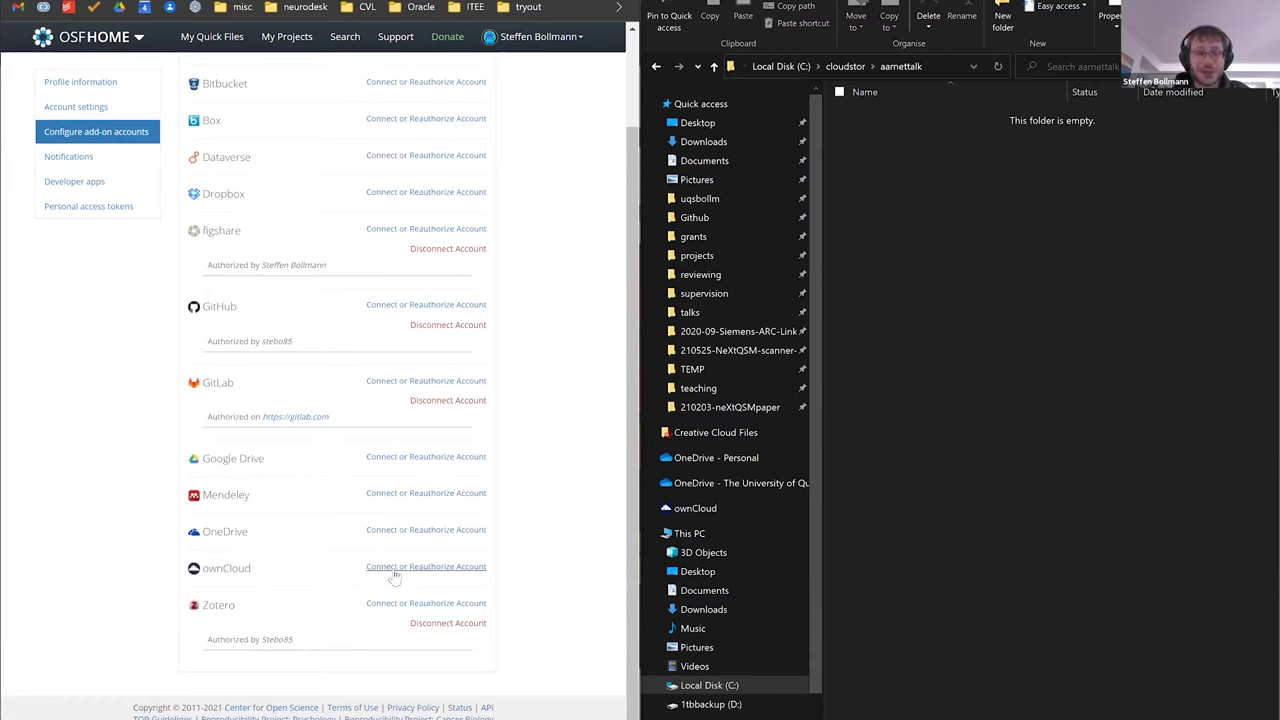
double_click(186, 572)
click(186, 572)
click(455, 568)
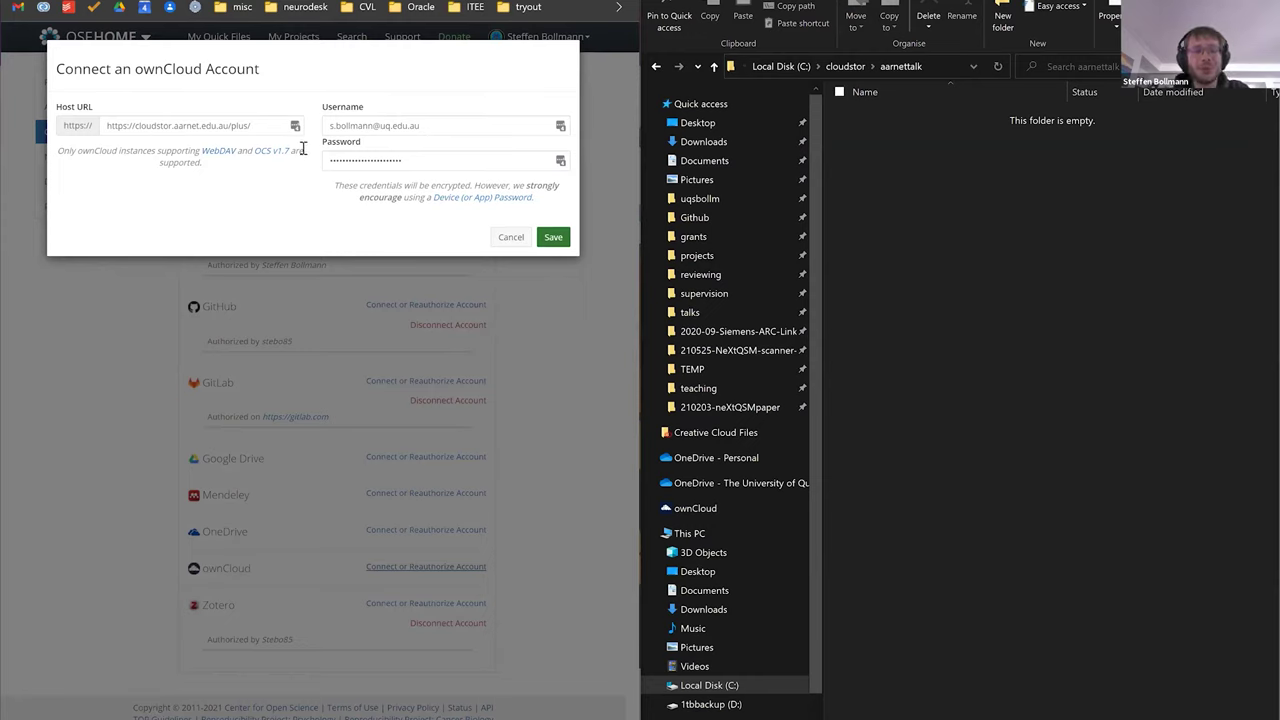
double_click(145, 125)
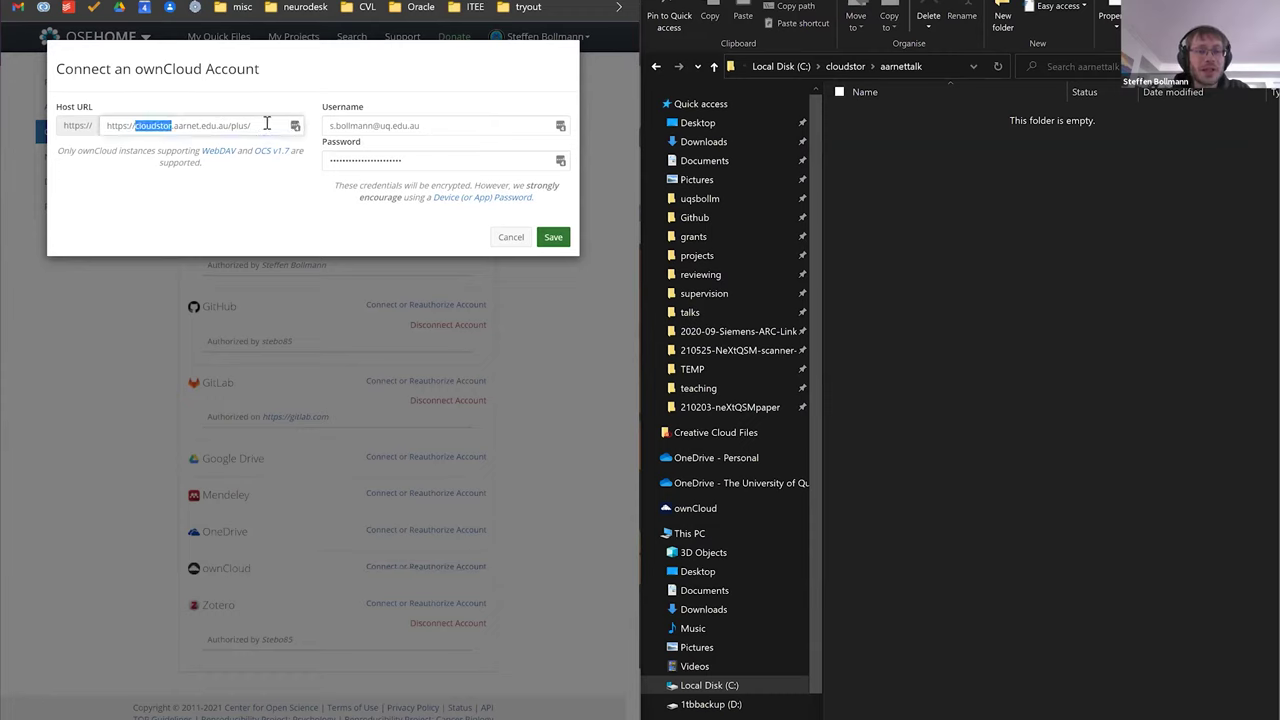
drag(264, 125, 91, 127)
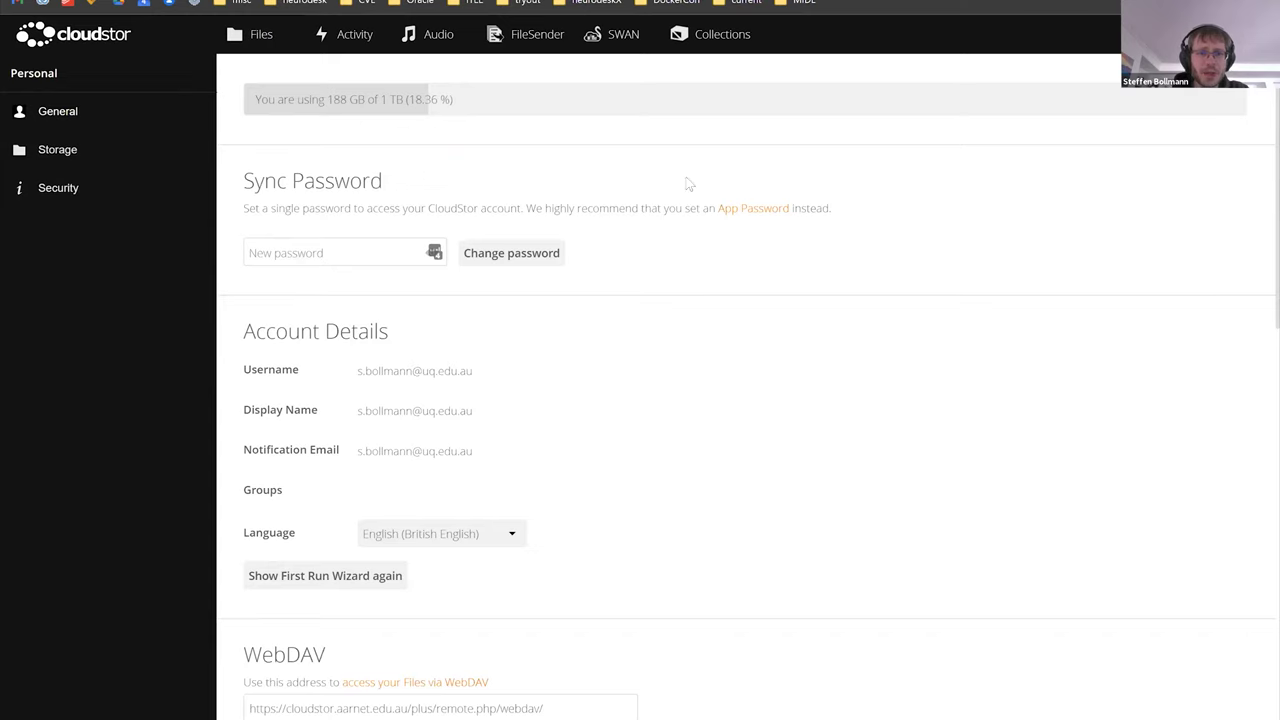
In CloudStor's Security settings, create a new app password named 'osf-webinar-aarnet'.
click(89, 199)
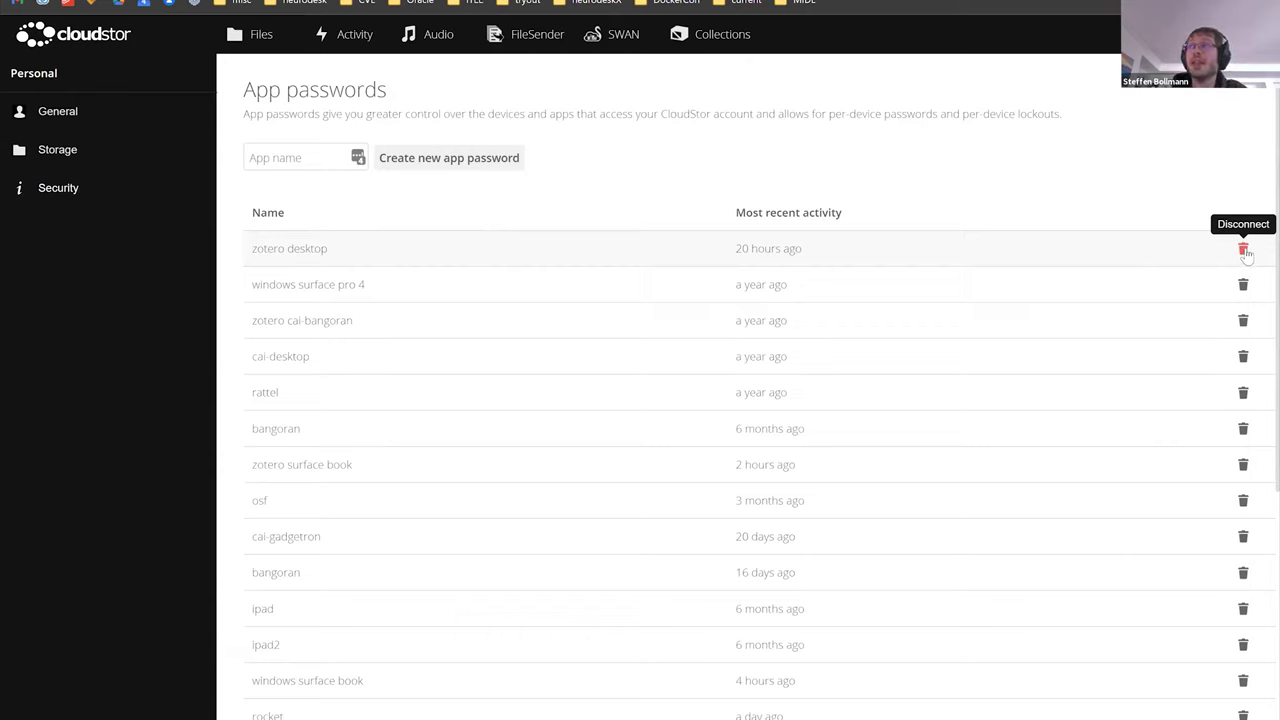
click(310, 167)
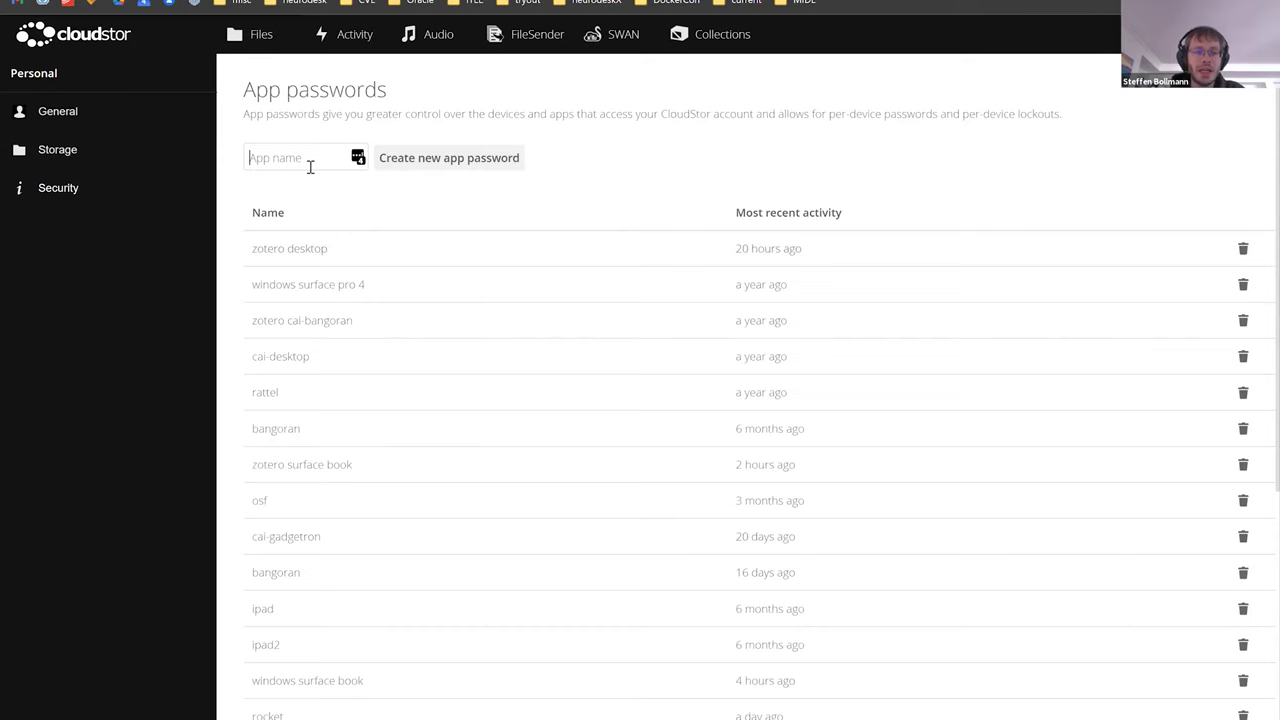
text(osf)
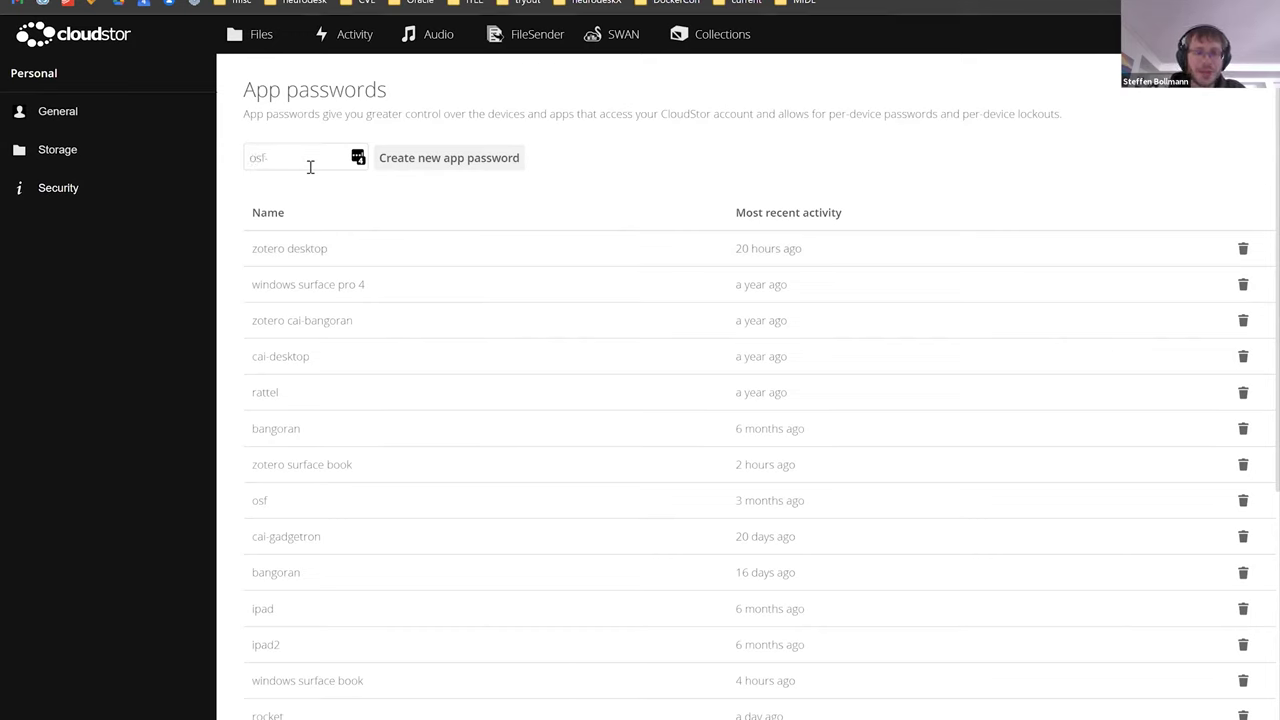
text(-webinar)
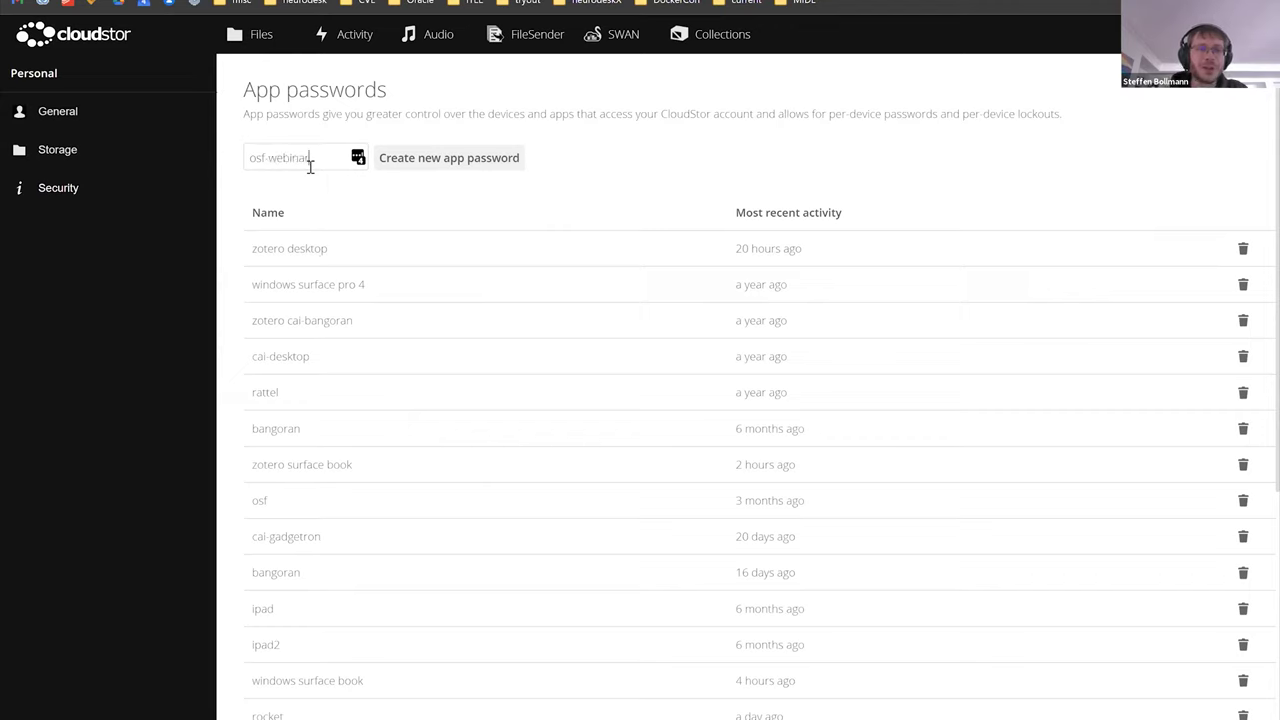
text(-kernel)
click(480, 164)
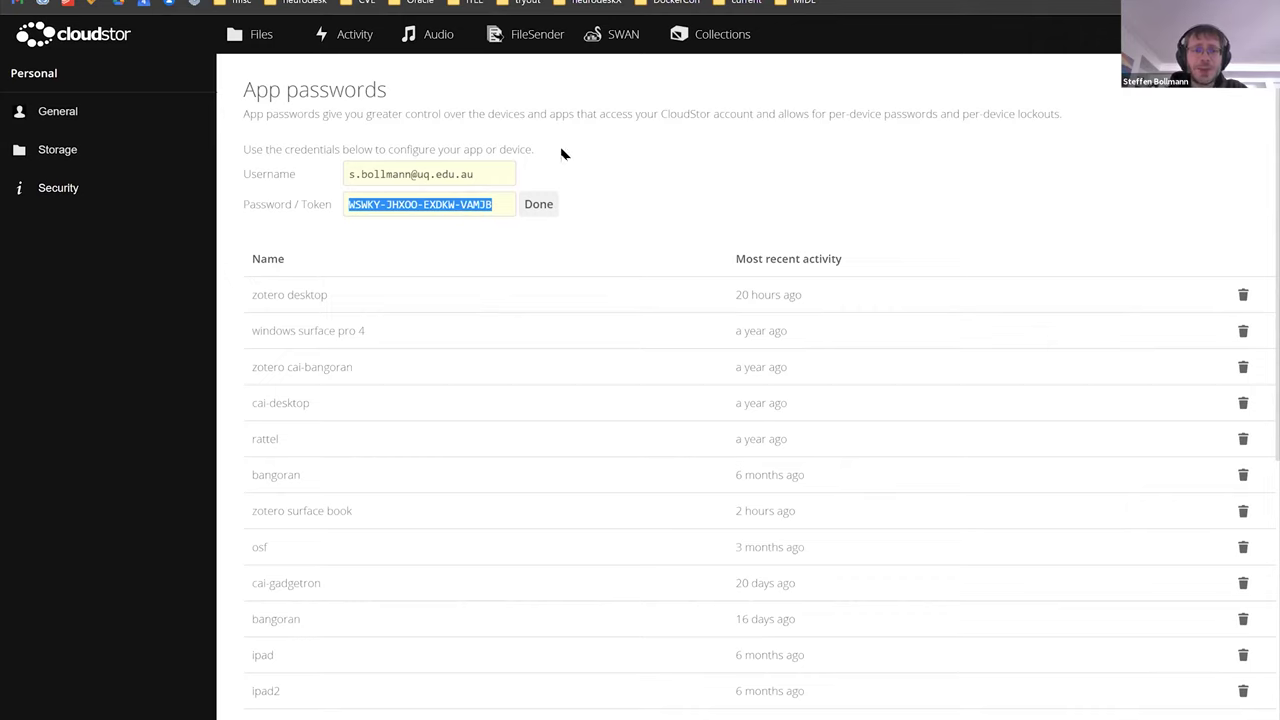
Select the whole generated app password token so it can be copied.
click(428, 205)
double_click(428, 205)
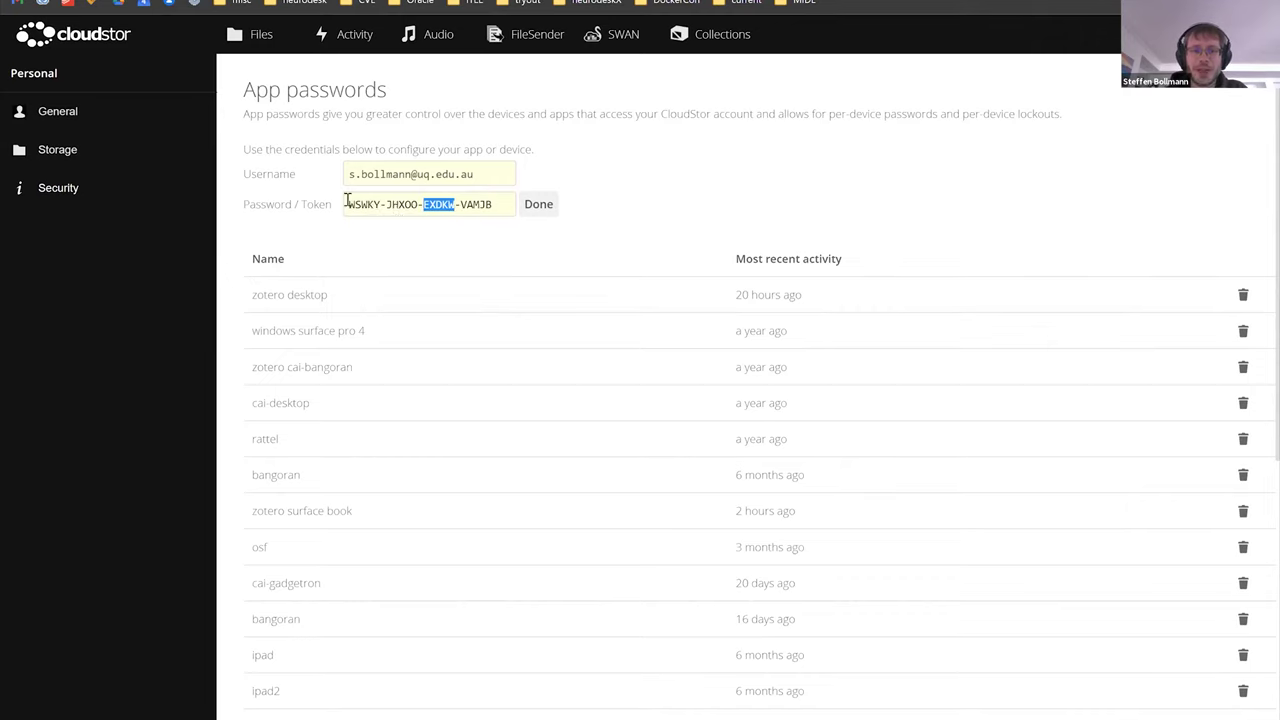
click(346, 205)
triple_click(505, 205)
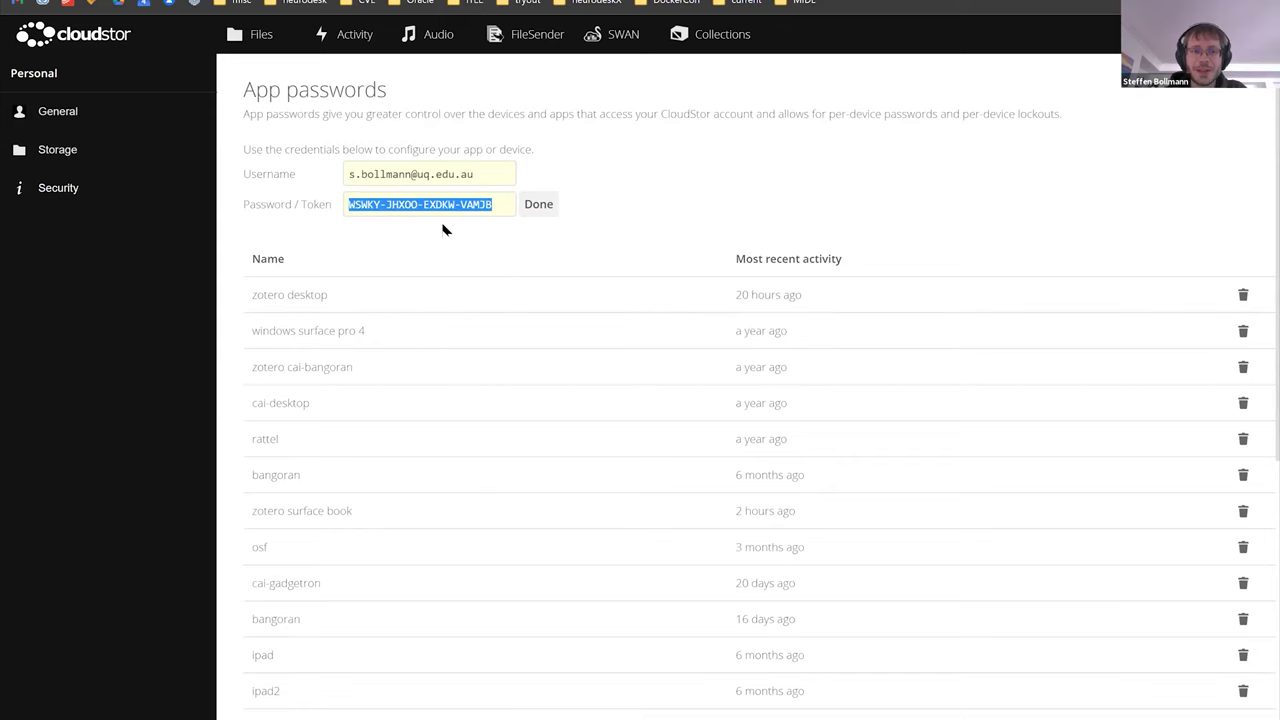
Replace OSF's ownCloud password with the CloudStor app password, save, and go to My Projects.
key(ctrl+Tab)
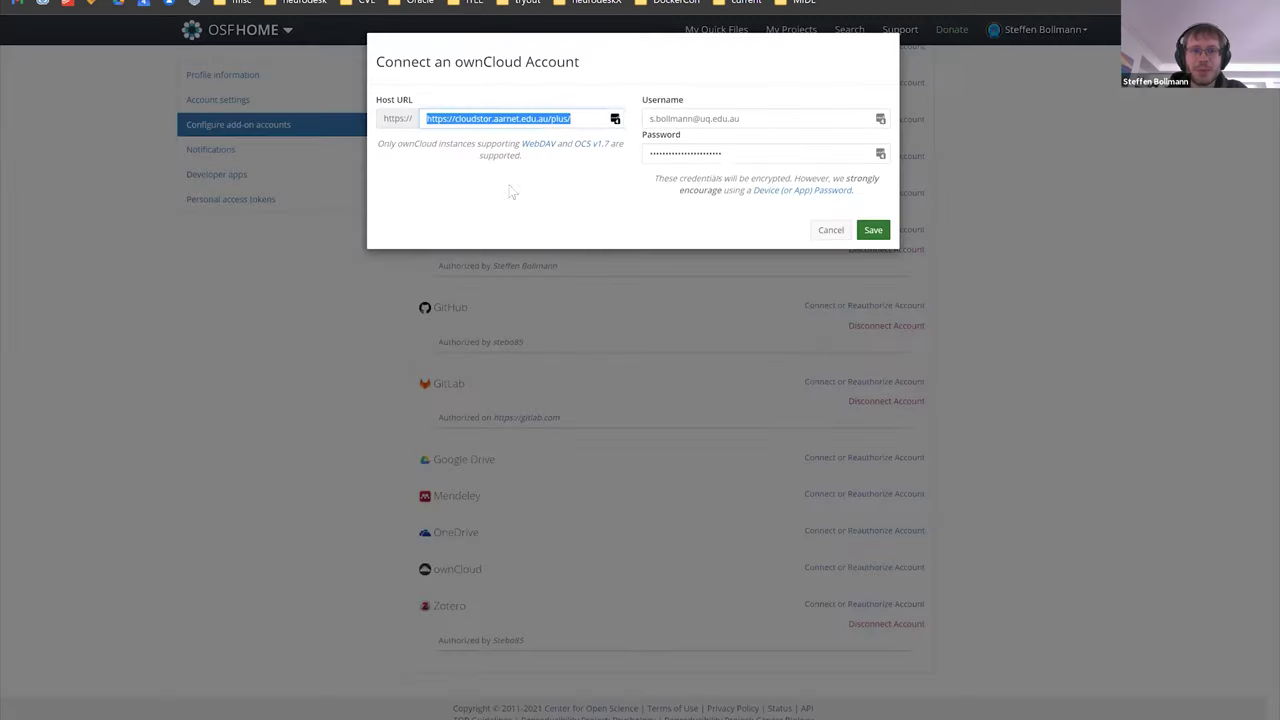
click(738, 155)
drag(738, 155, 646, 156)
key(ctrl+v)
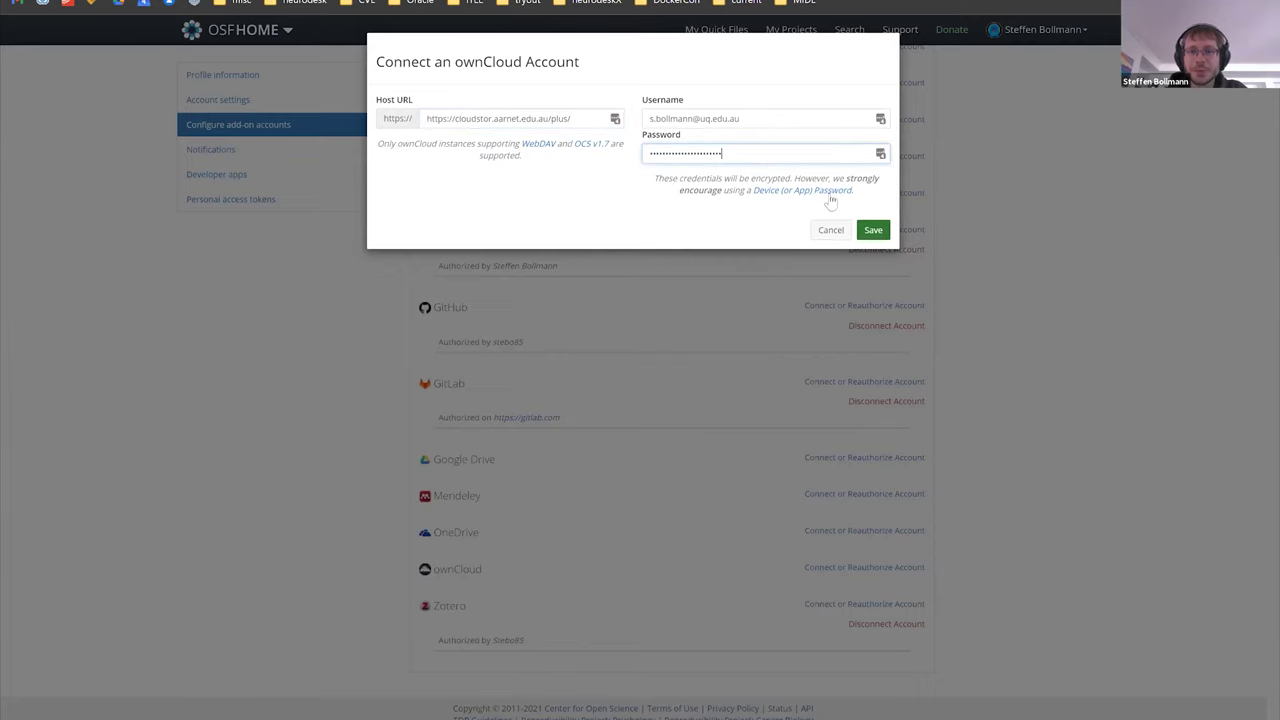
click(872, 231)
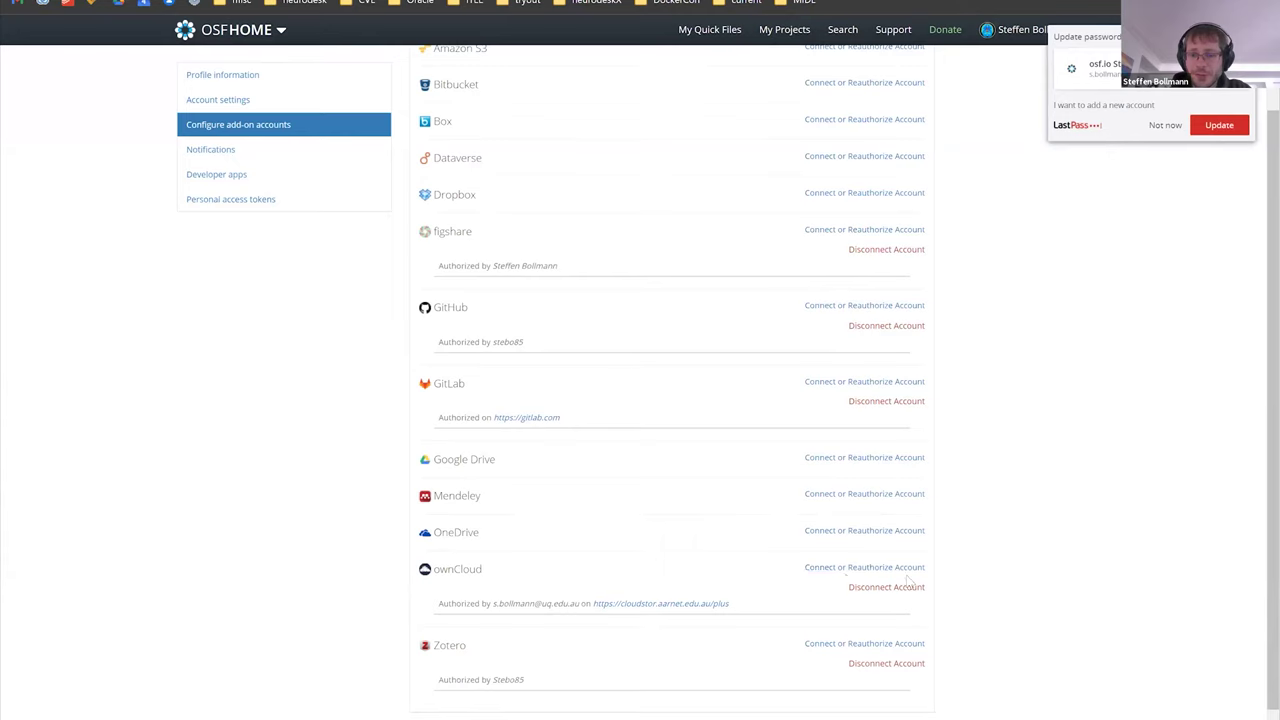
scroll(600, 508, up, 1)
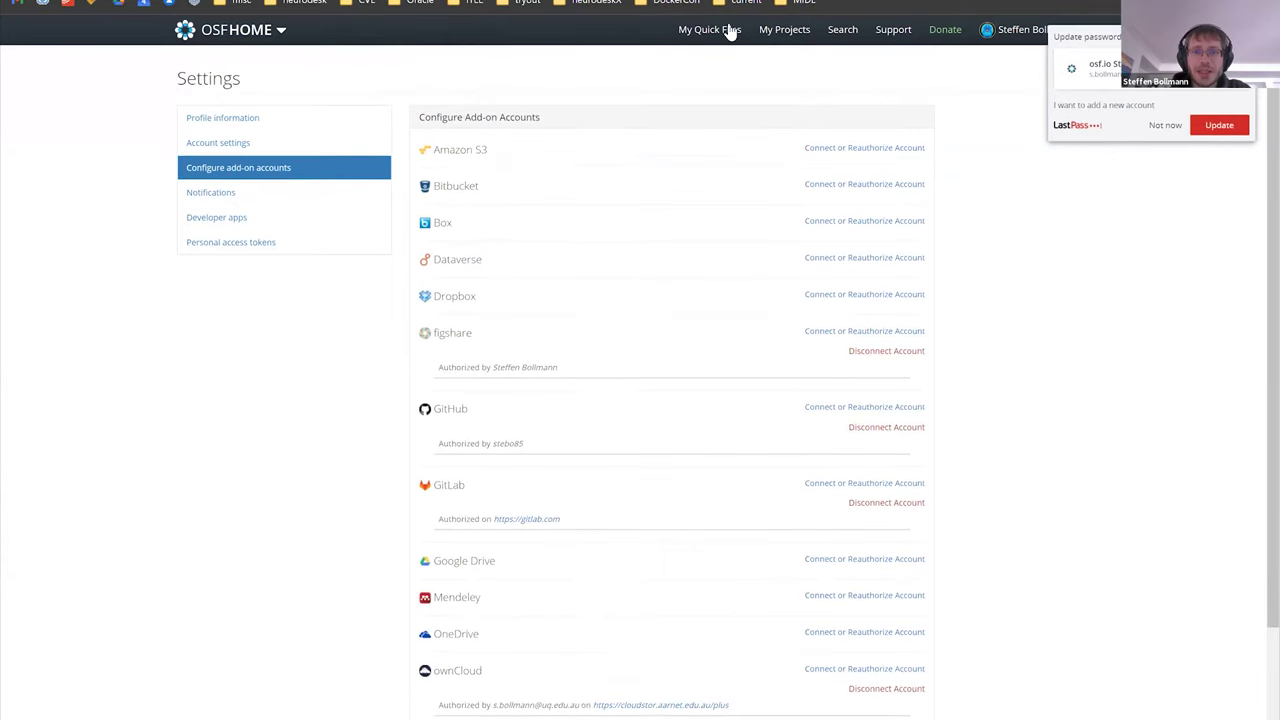
click(800, 30)
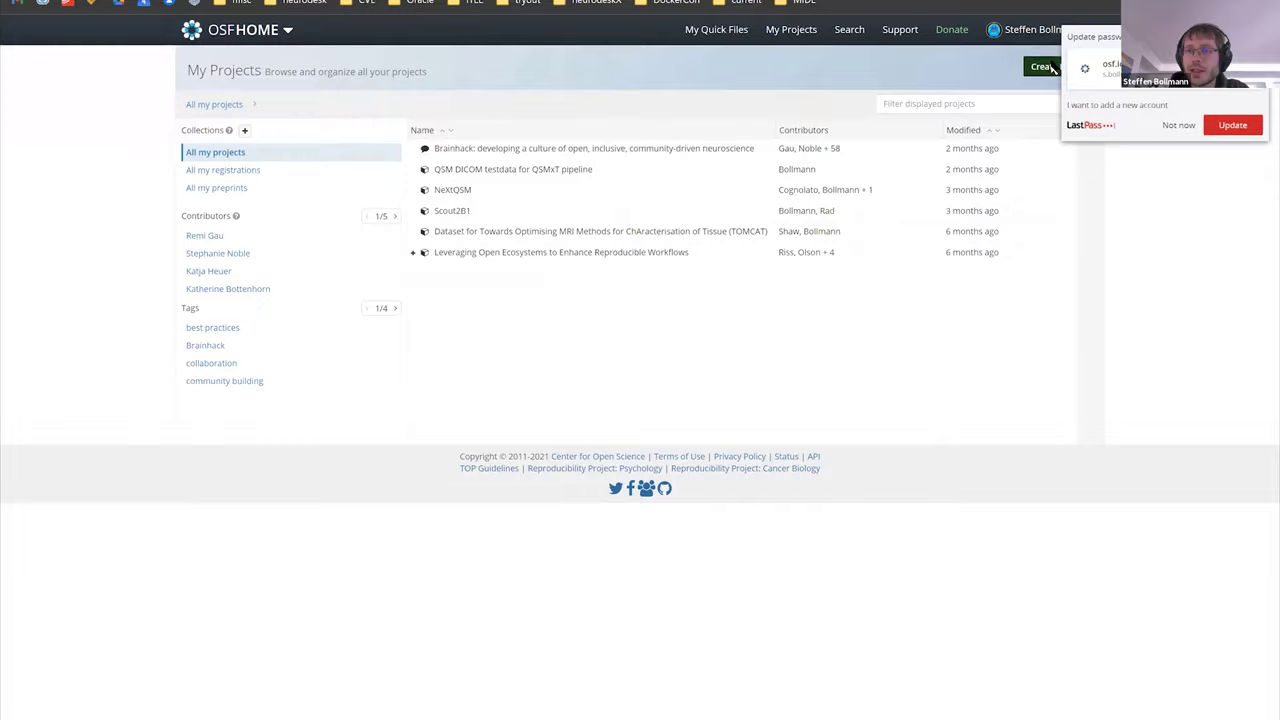
Create a project titled 'aarnet webinar' and go to its new project page.
click(1053, 66)
click(557, 112)
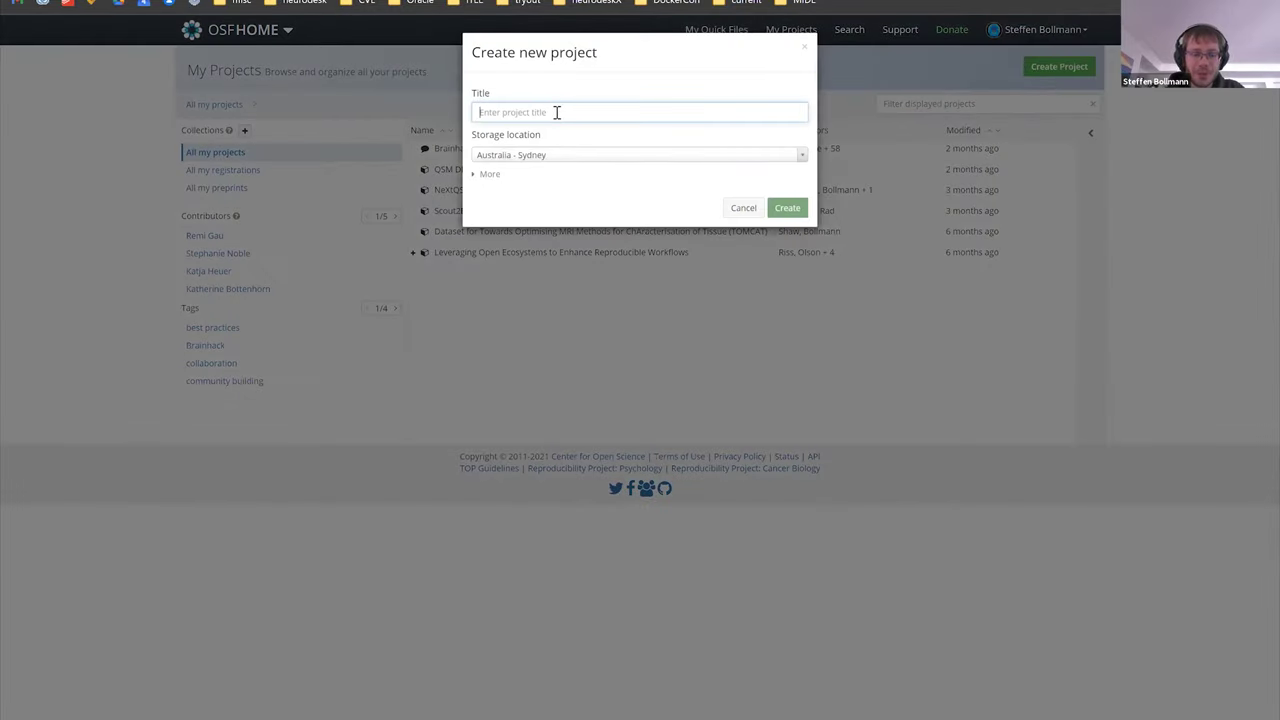
text(aa)
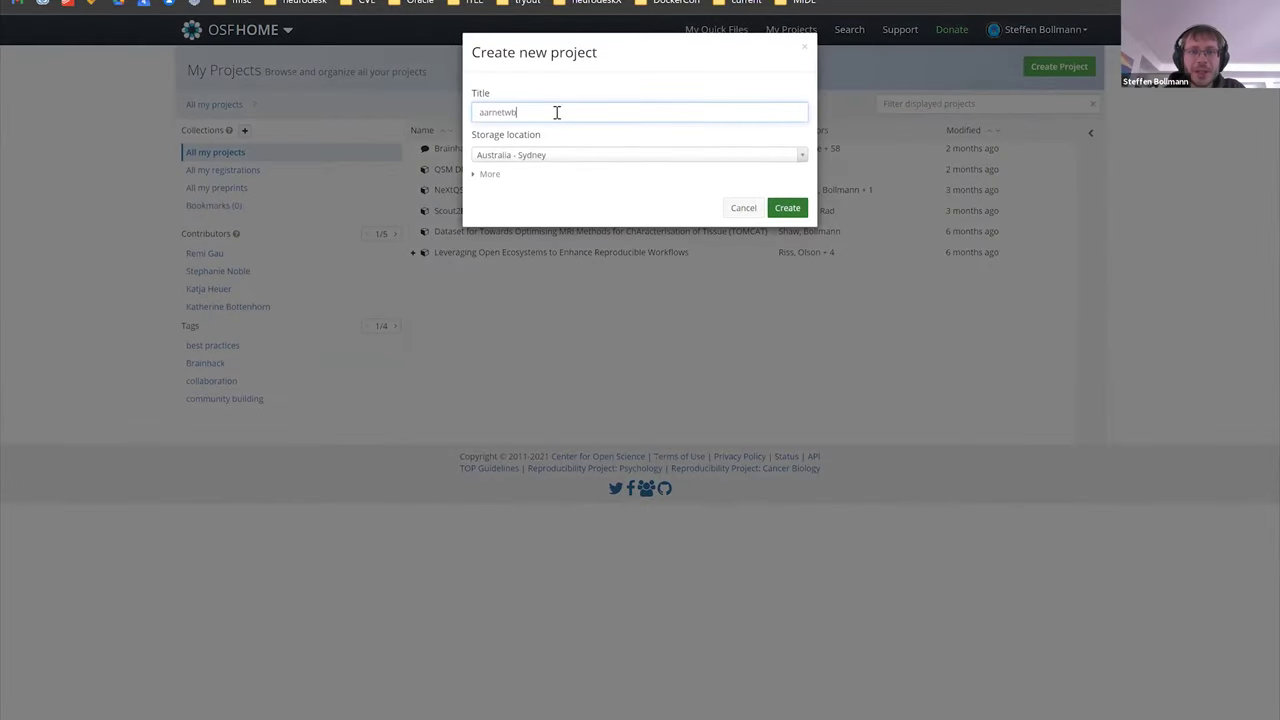
text(rnet webinar)
click(787, 207)
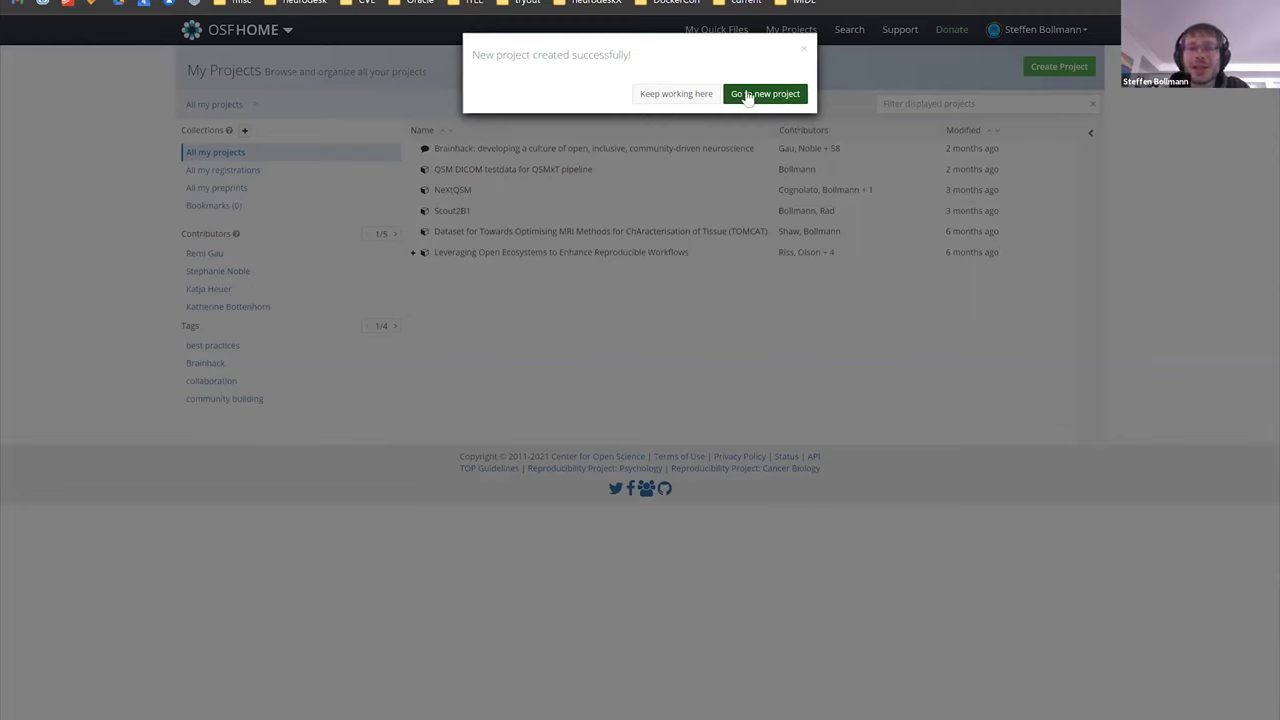
key(Return)
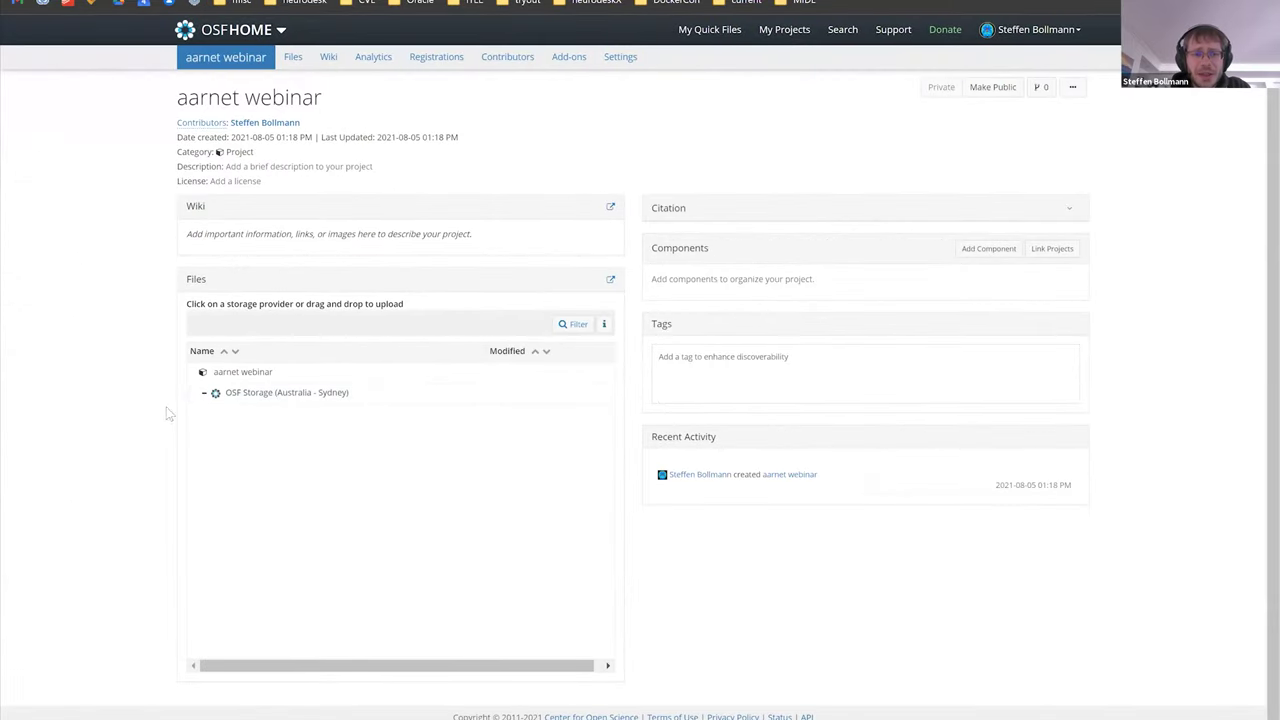
Enable the ownCloud add-on in the project's Add-ons settings and accept its terms.
click(204, 393)
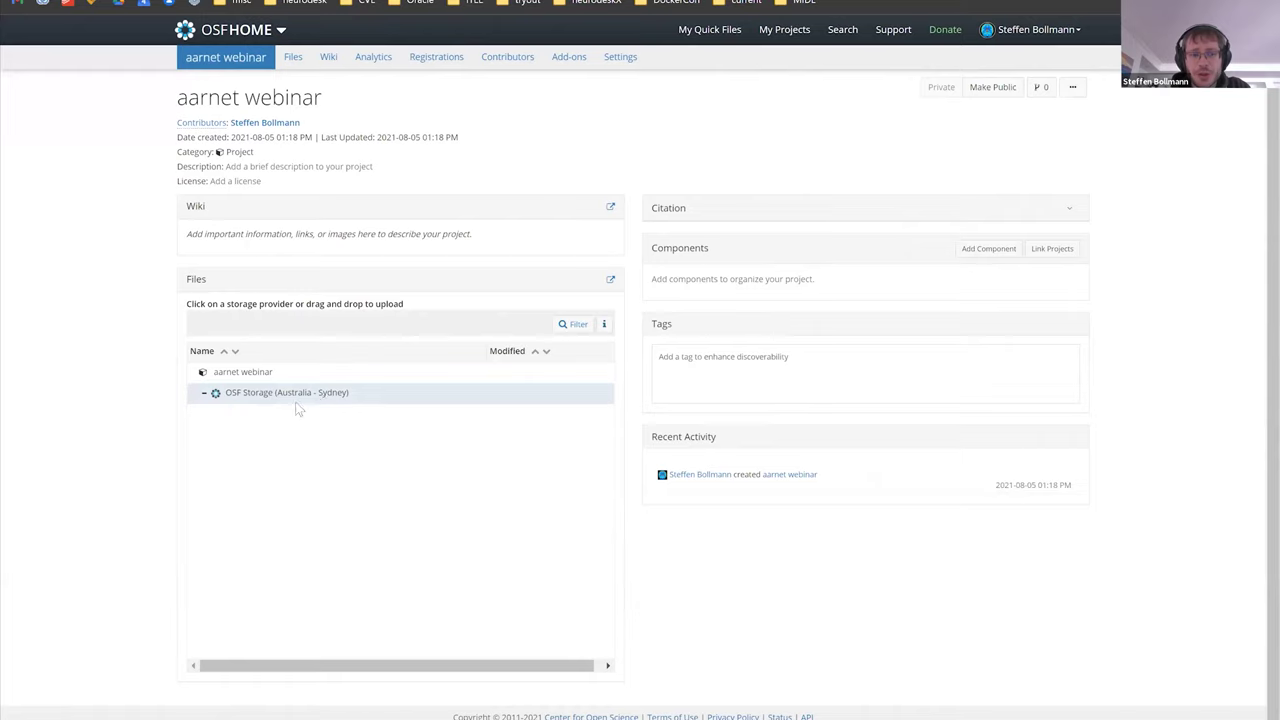
click(569, 58)
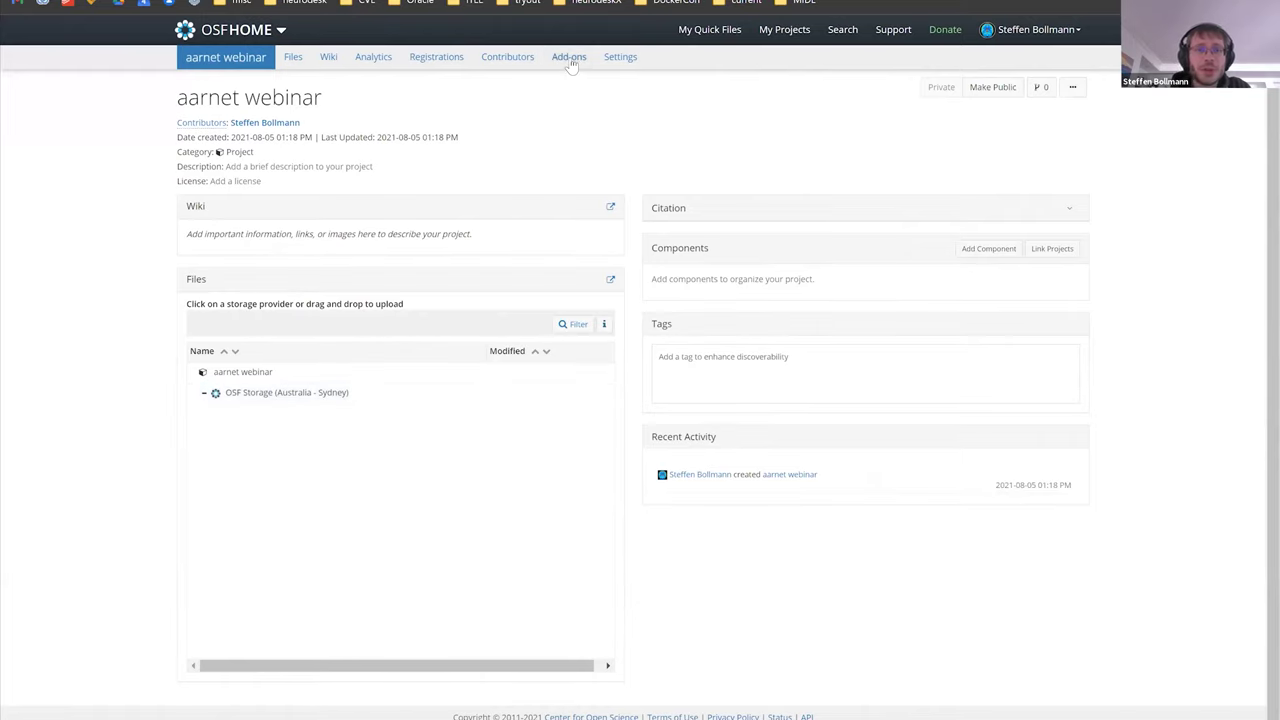
scroll(736, 207, down, 1)
scroll(736, 240, down, 2)
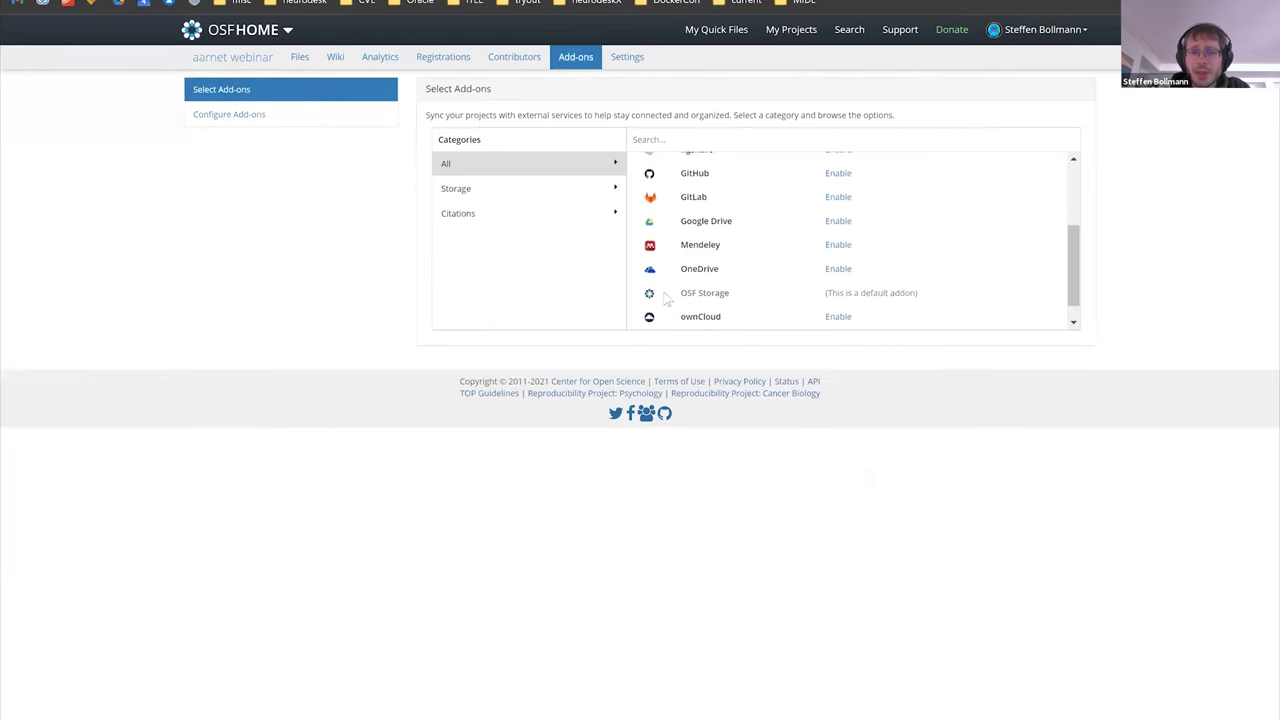
scroll(720, 293, down, 1)
drag(697, 294, 809, 292)
click(836, 295)
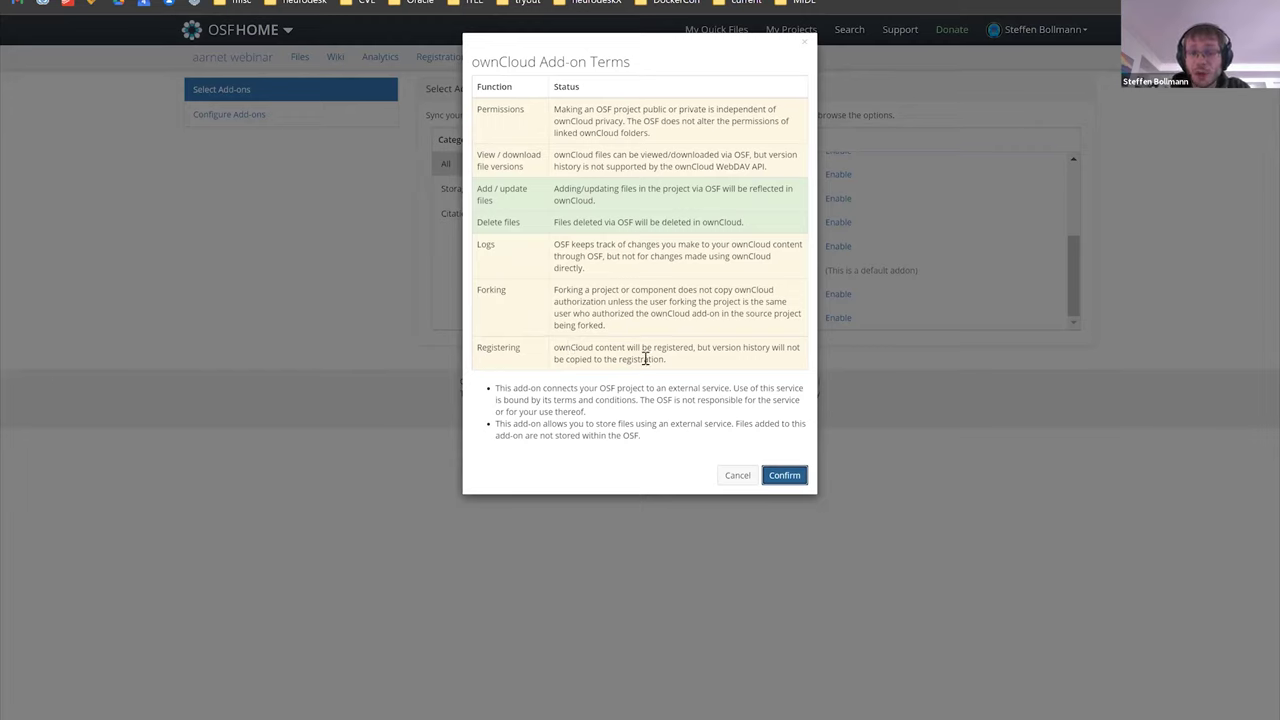
click(785, 475)
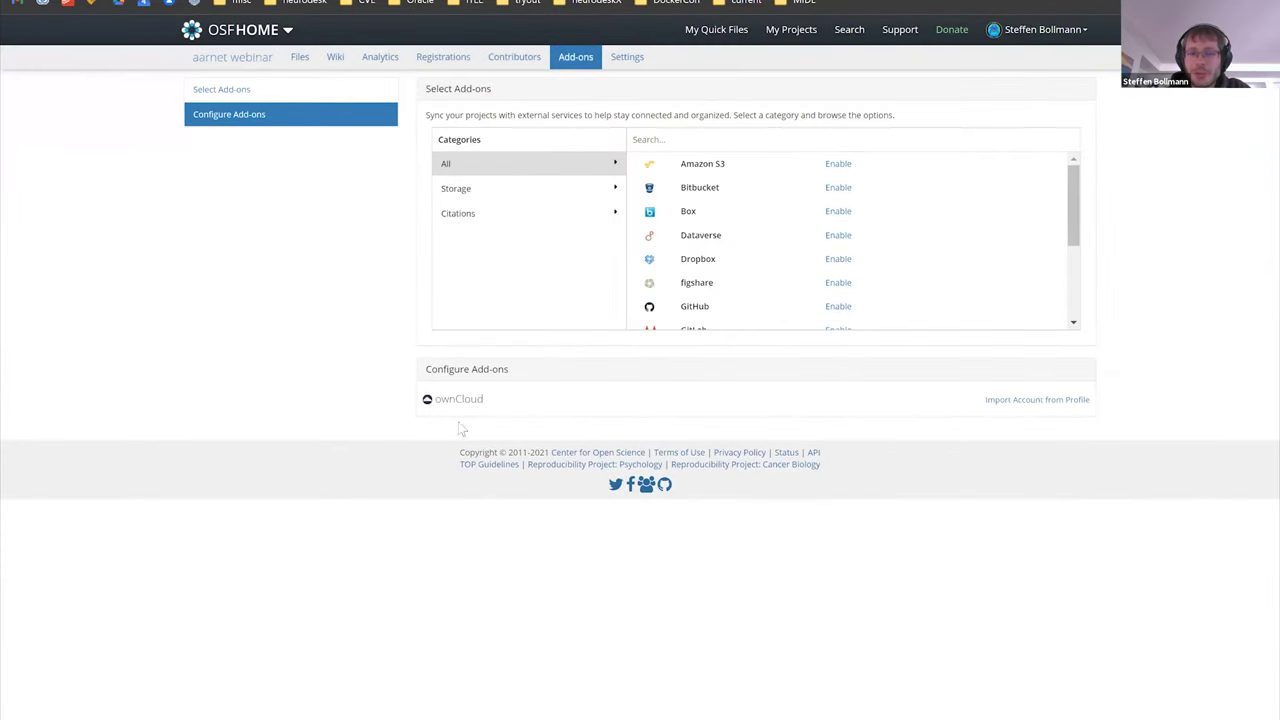
Import the ownCloud account from the profile into the project.
click(1020, 403)
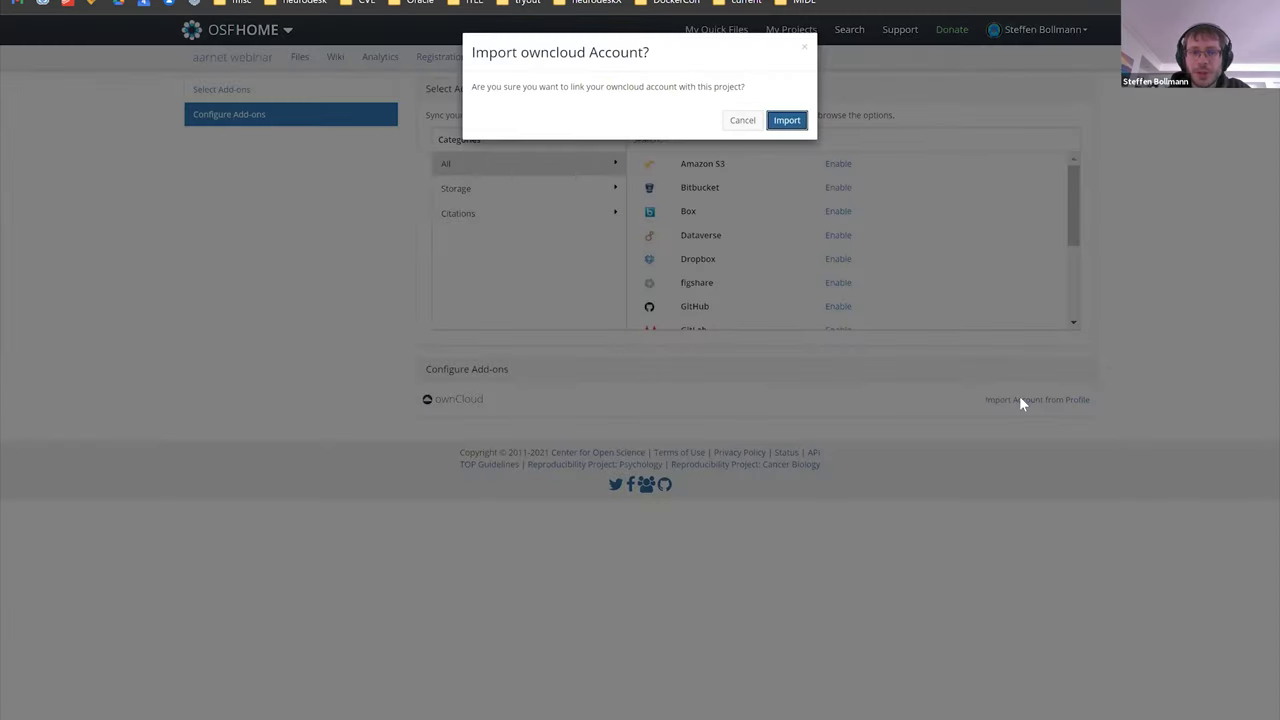
click(800, 120)
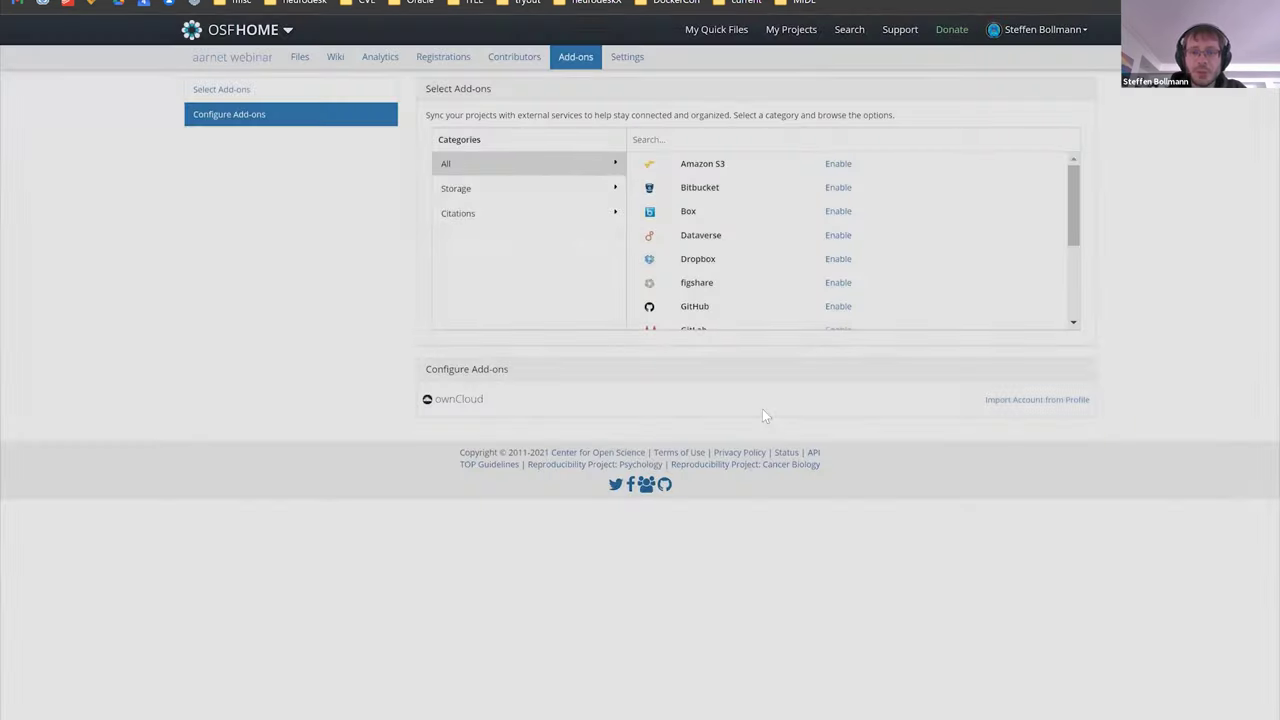
key(ctrl+plus)
key(ctrl+plus)
key(ctrl+plus)
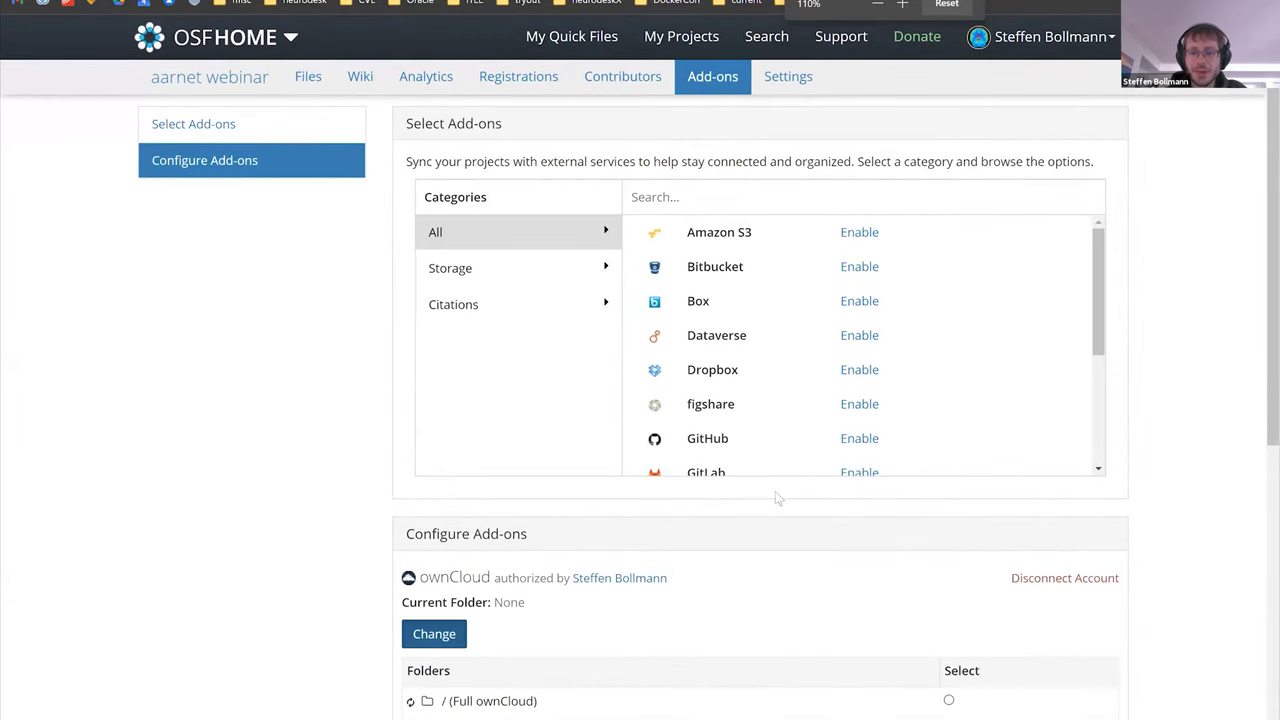
Choose and save aarnettalk as the linked ownCloud folder, then view the project's Files page.
scroll(776, 493, down, 2)
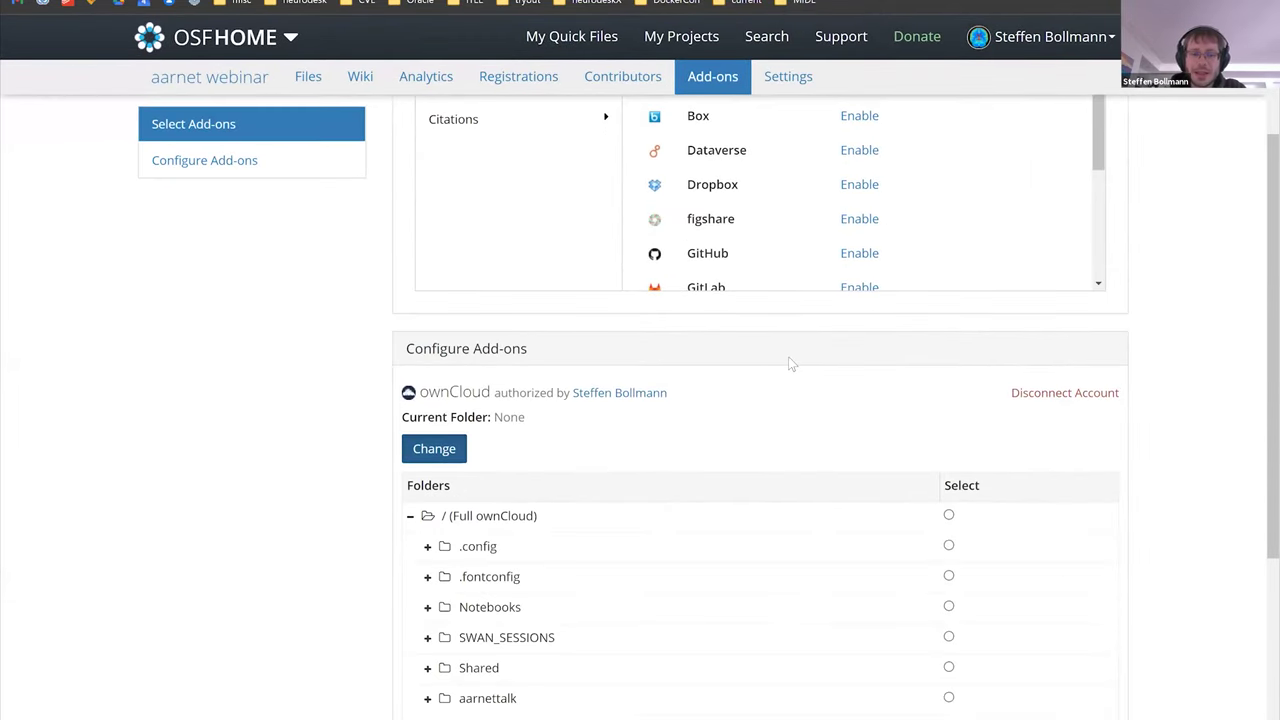
scroll(790, 363, down, 2)
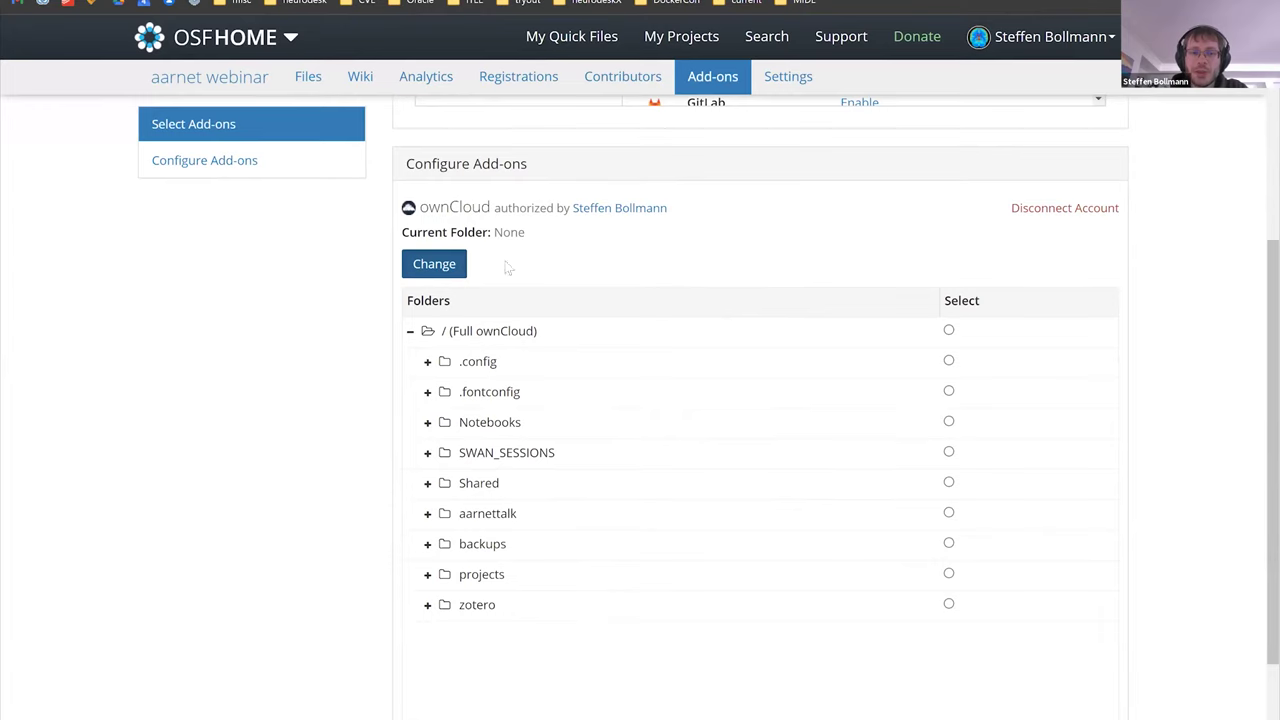
right_click(998, 512)
click(949, 513)
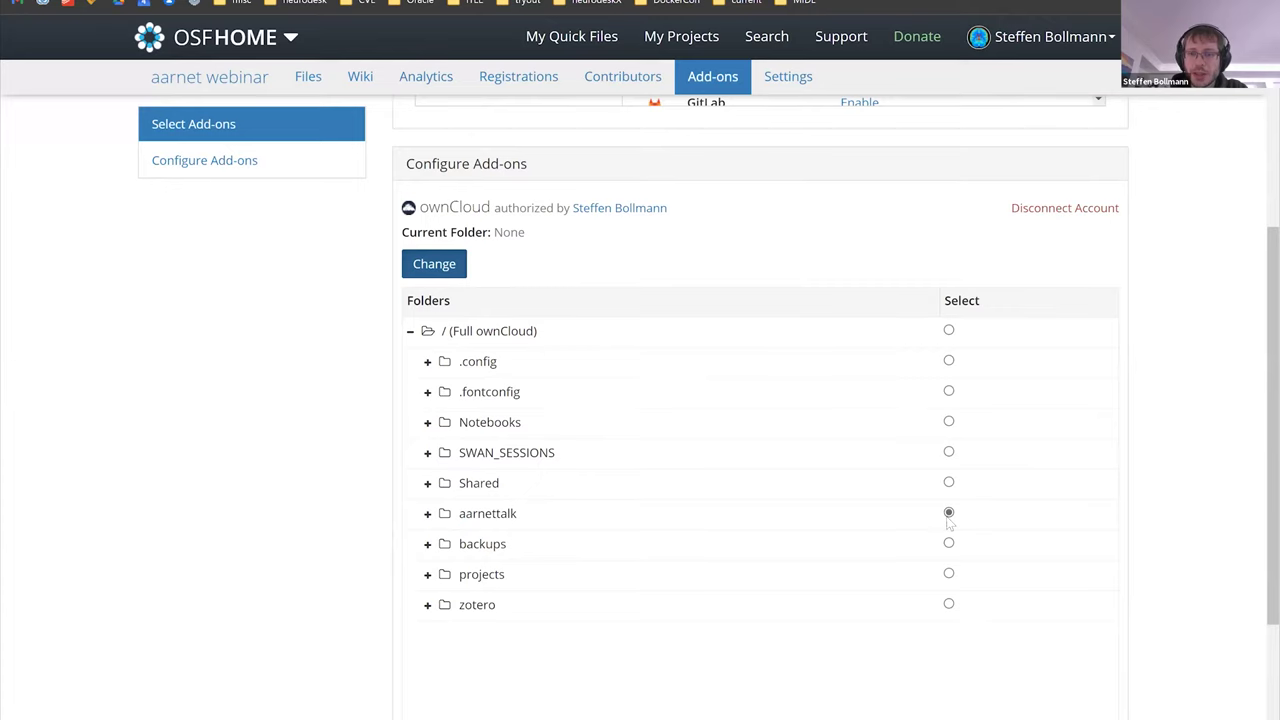
scroll(555, 627, down, 2)
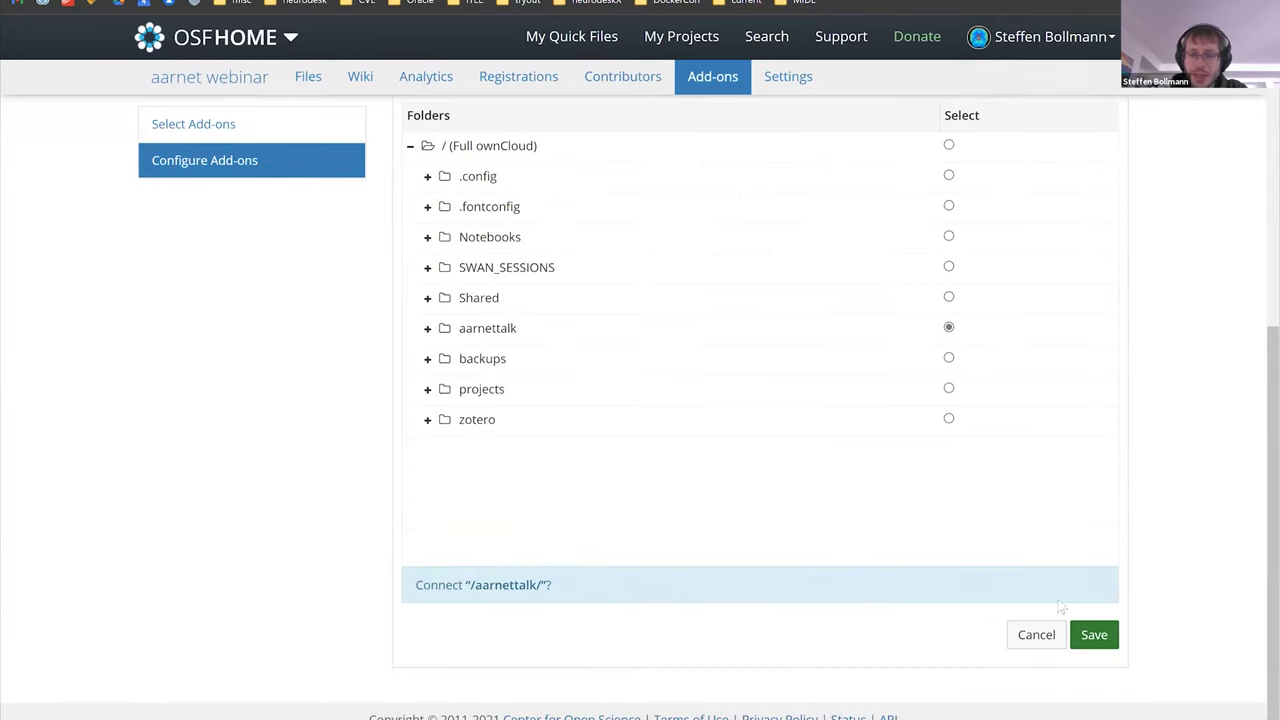
click(1090, 636)
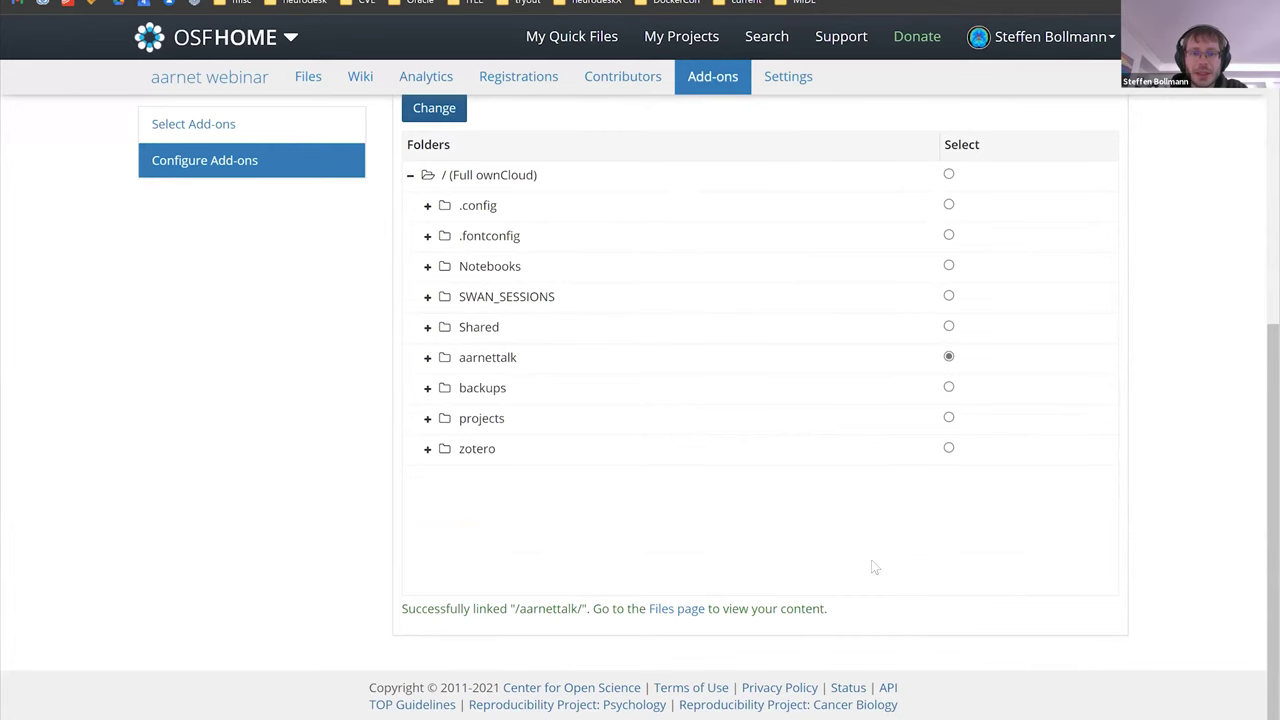
scroll(786, 448, up, 5)
click(314, 80)
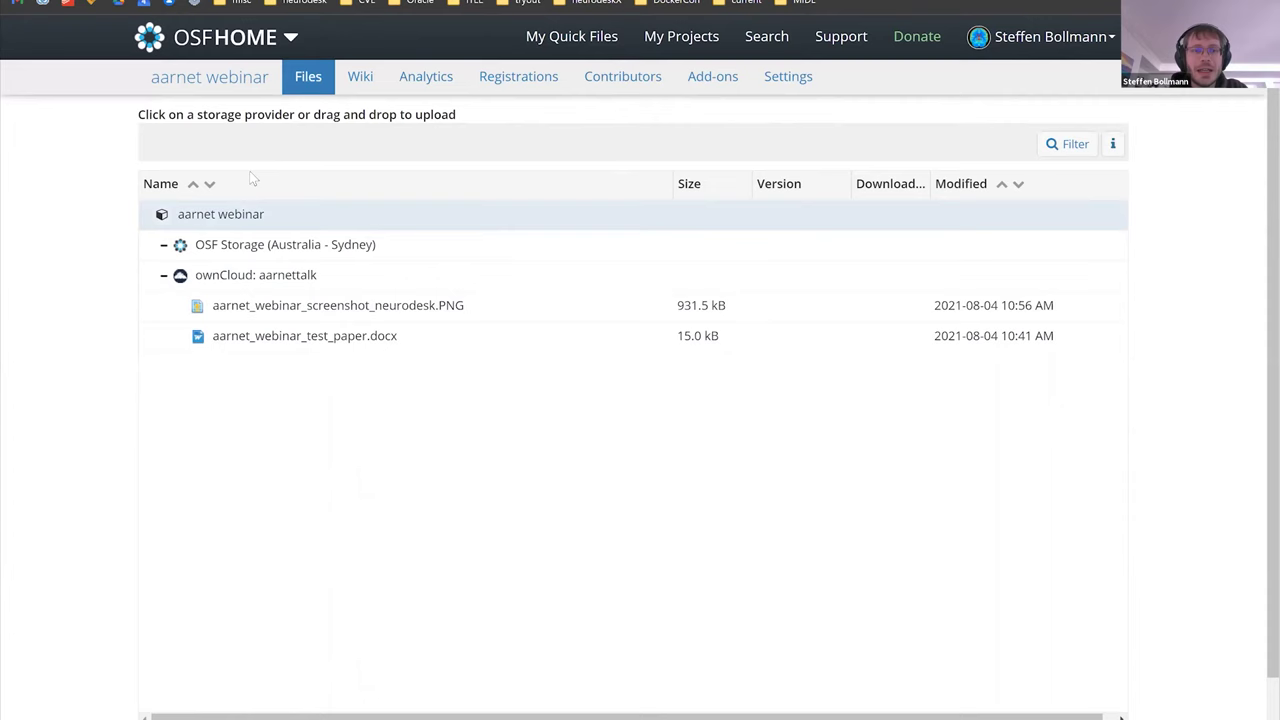
Return to the aarnet webinar overview page and briefly open and close the '...' options menu.
click(255, 84)
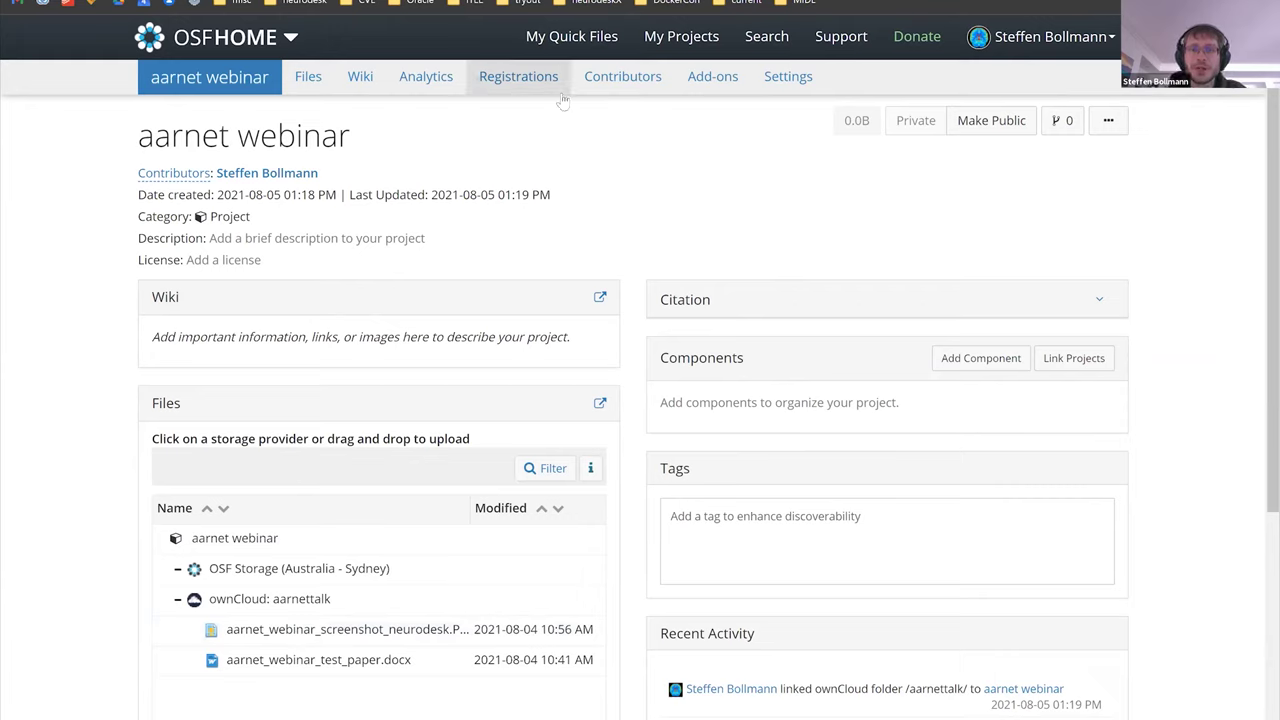
click(1108, 120)
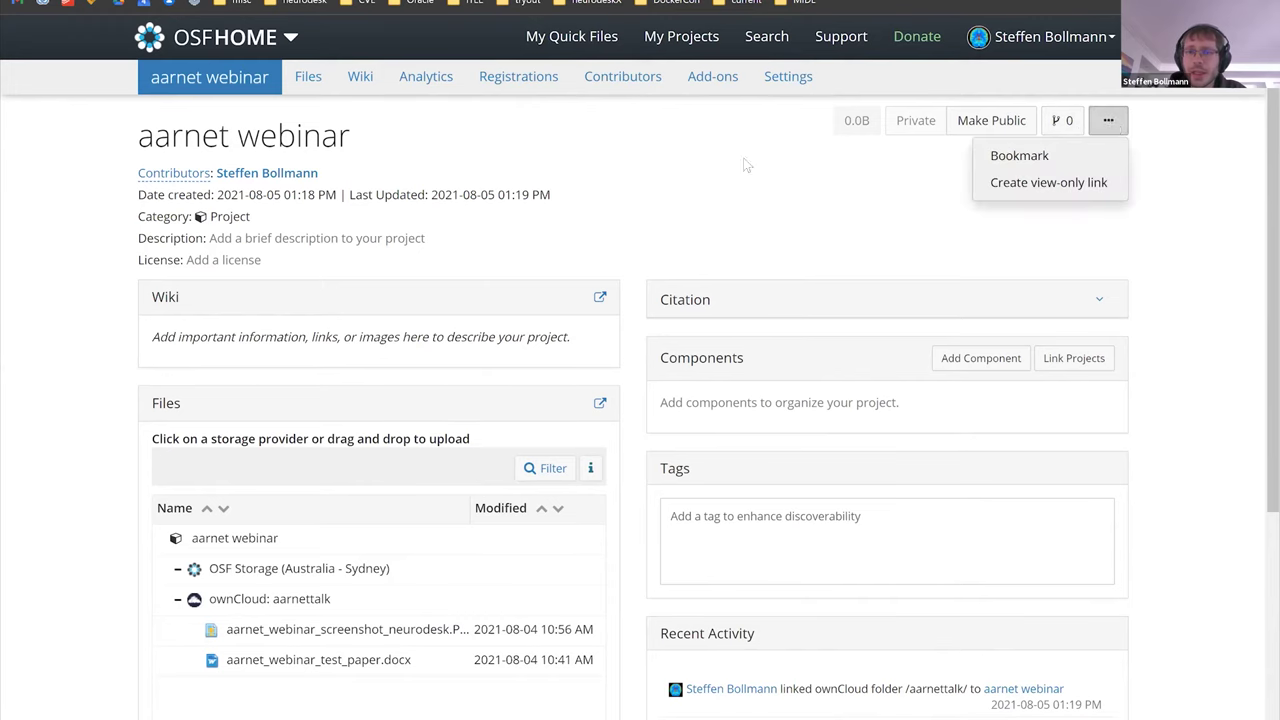
click(789, 88)
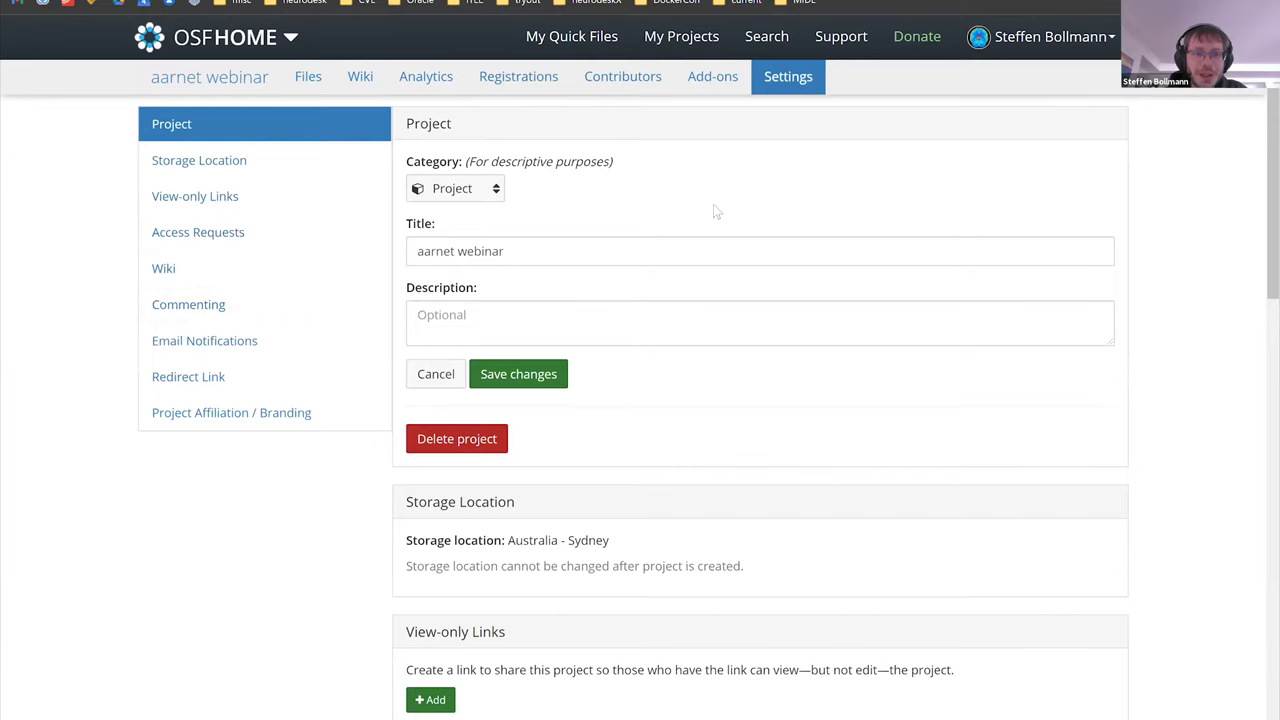
On the Contributors page, search the collaborator by name and add them with Read + Write permission.
scroll(714, 212, down, 2)
scroll(741, 400, down, 6)
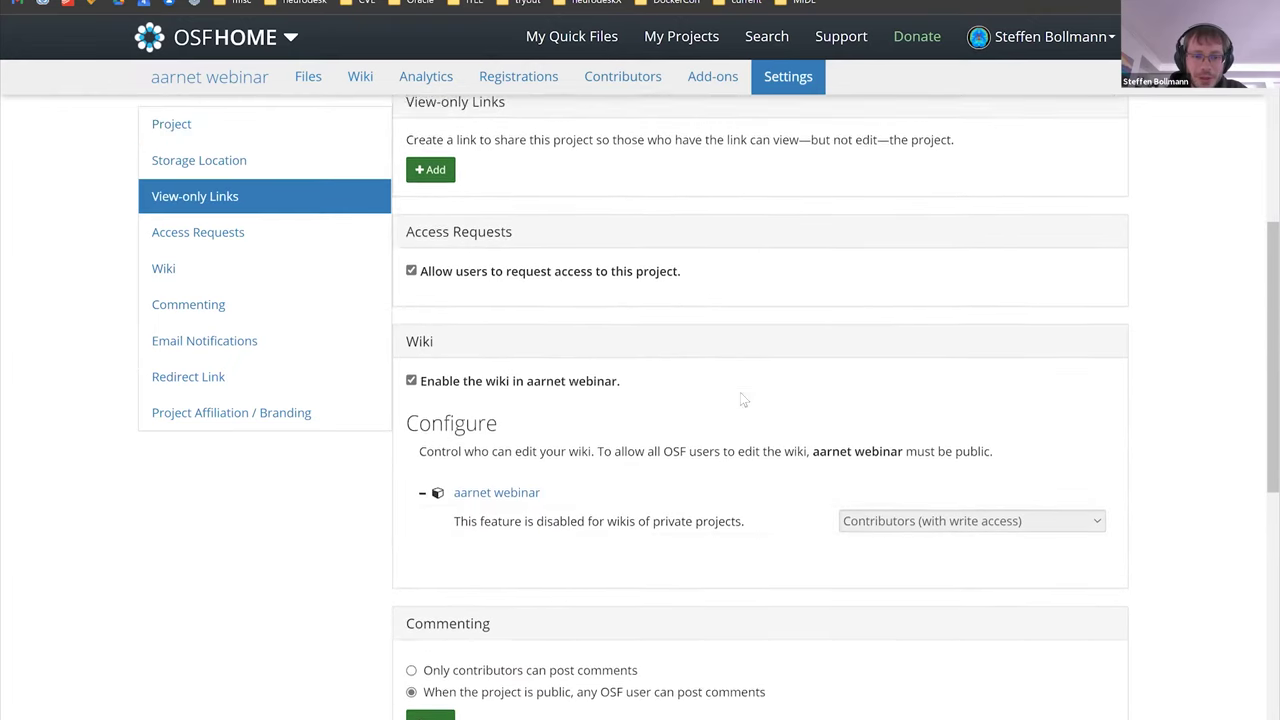
scroll(740, 400, down, 10)
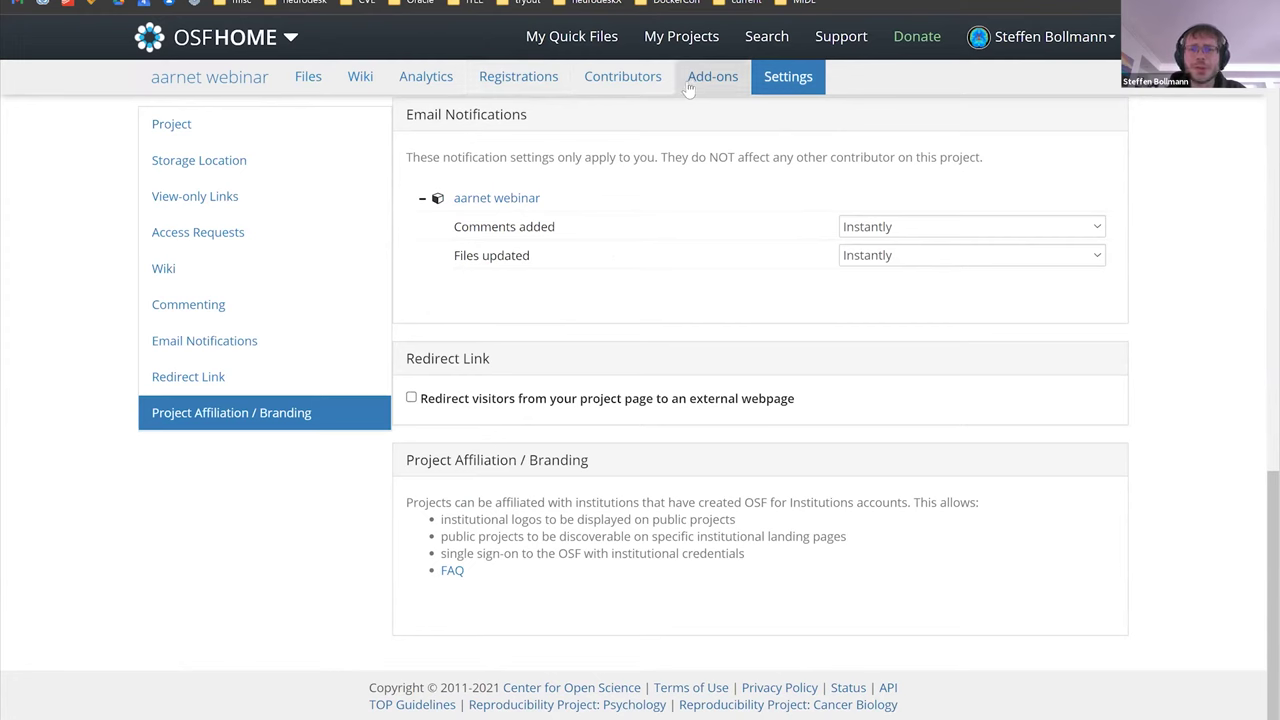
click(644, 86)
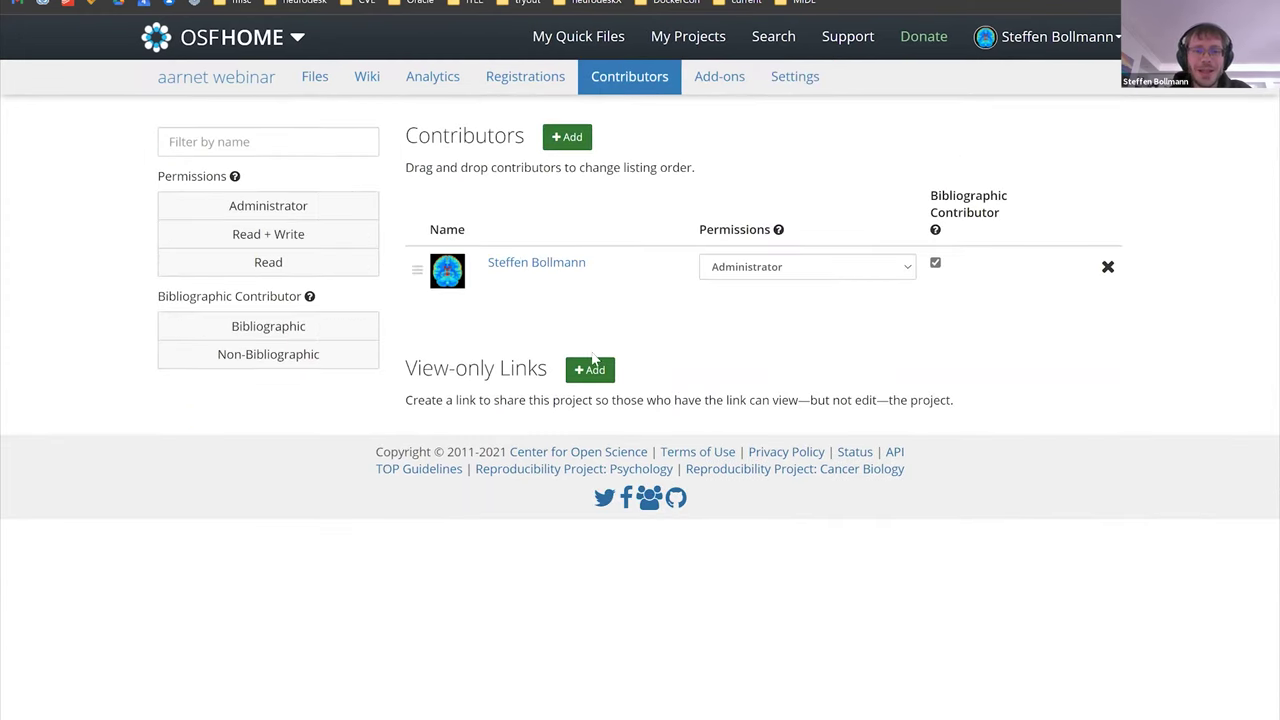
click(572, 140)
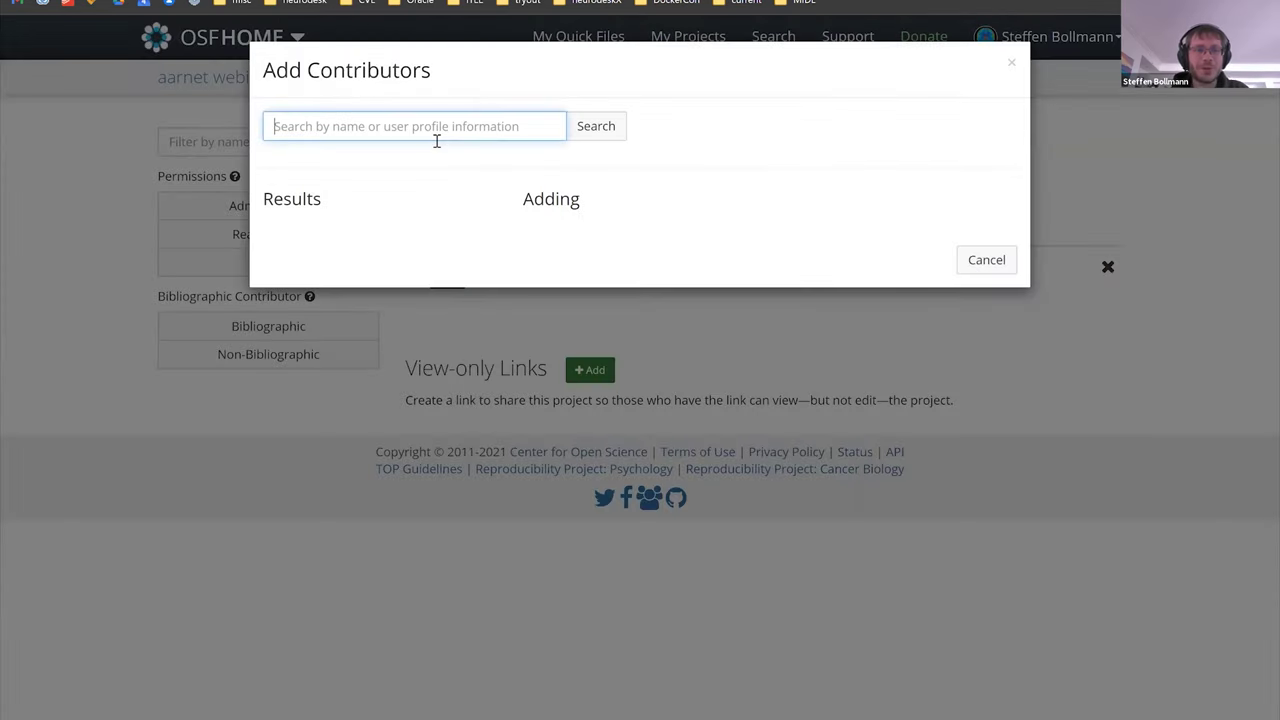
text(Saskia Bollmann)
click(572, 122)
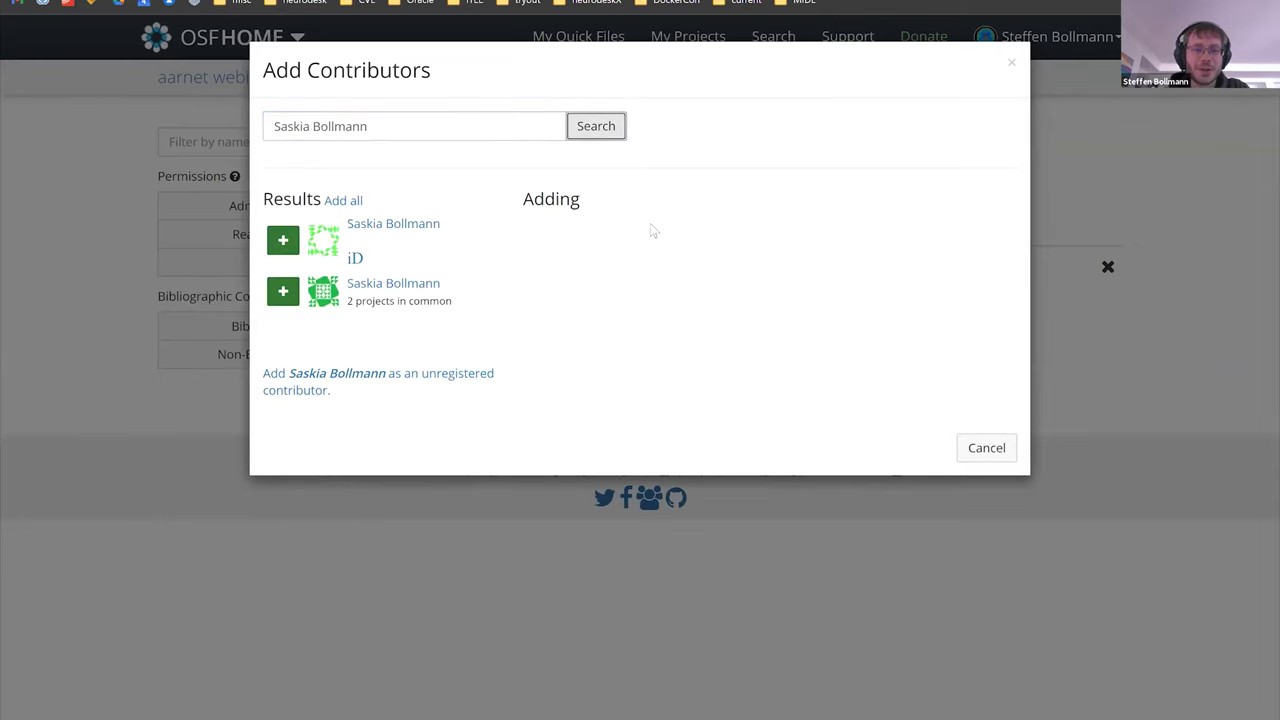
click(284, 292)
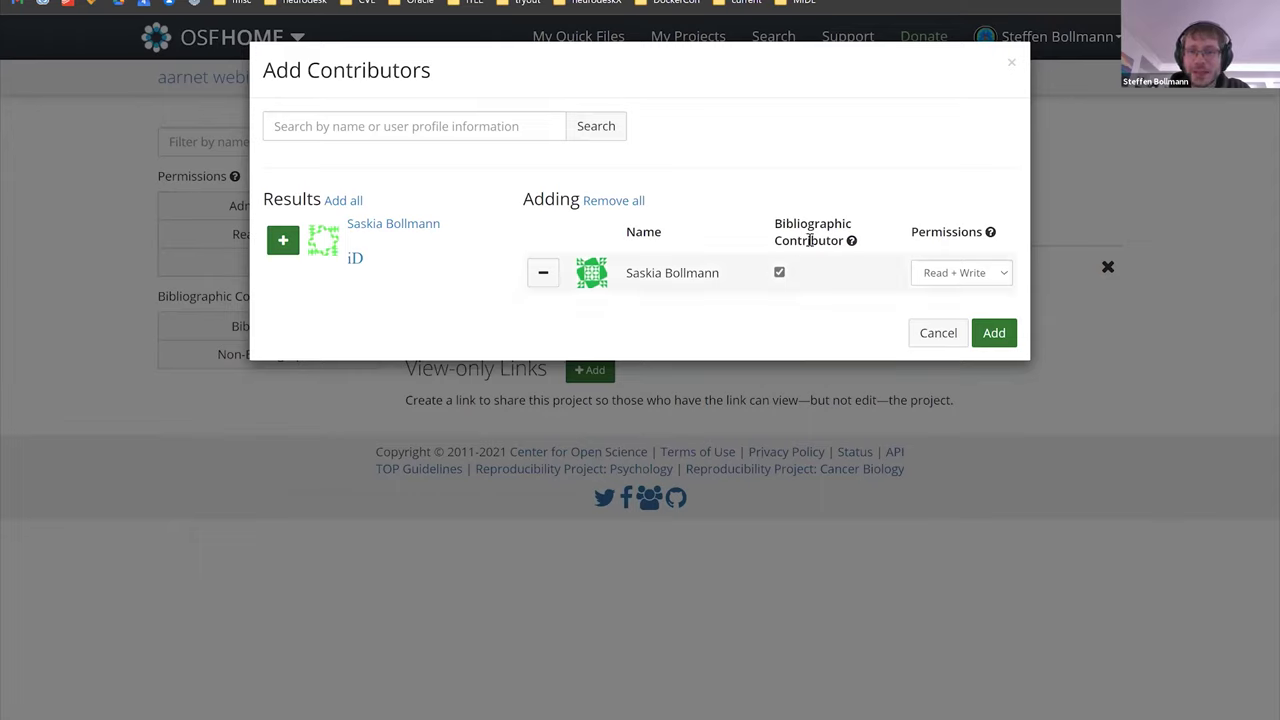
click(992, 334)
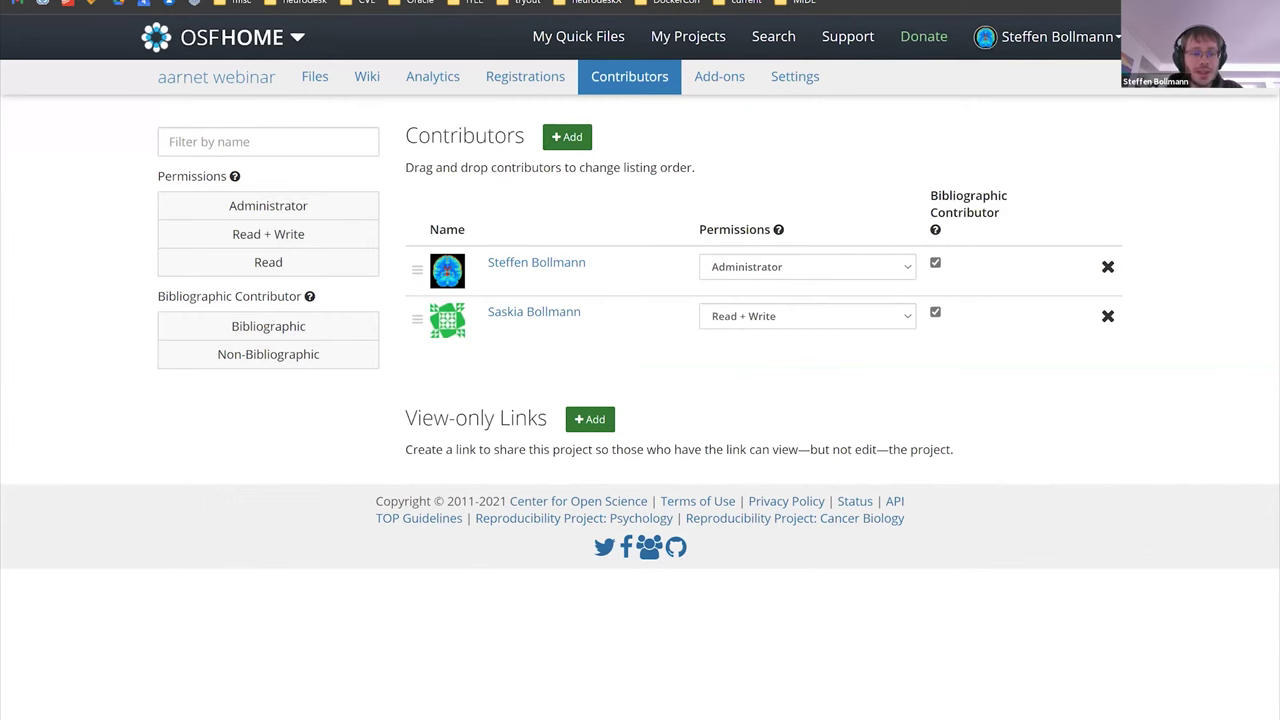
Tile the browser left and open the collaborator's My Projects page, now listing aarnet webinar.
key(super+Left)
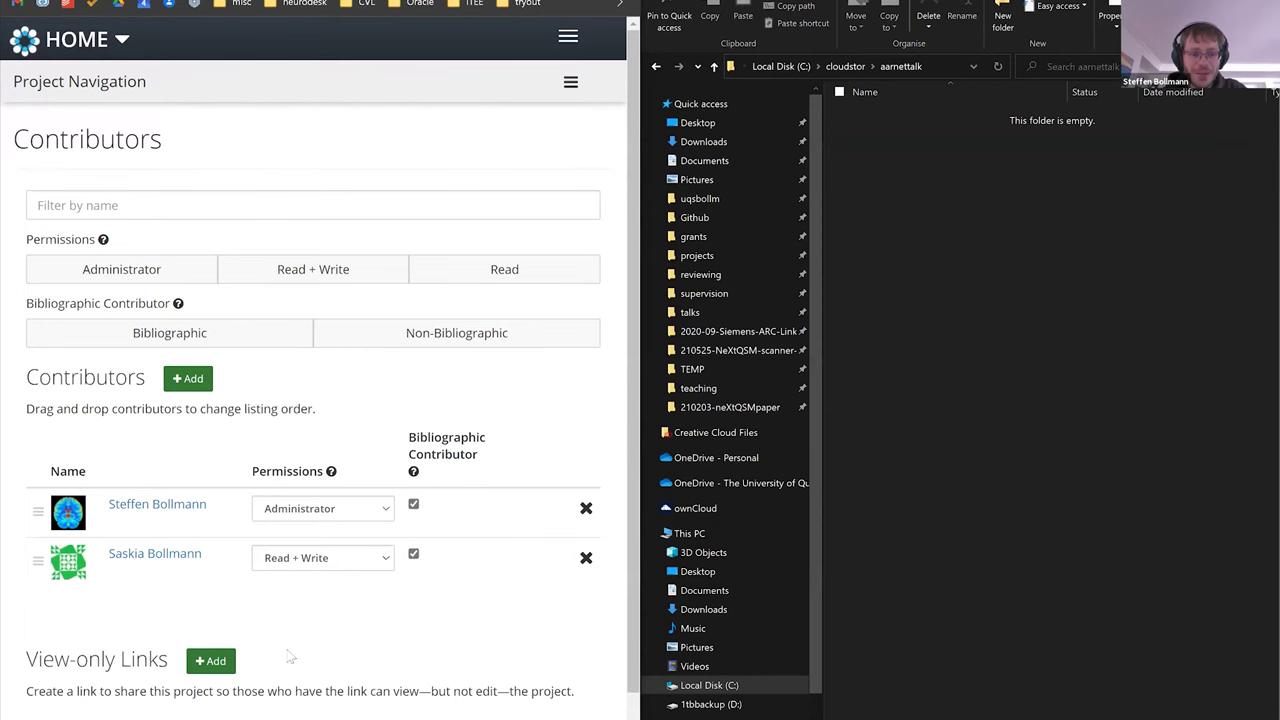
key(alt+Tab)
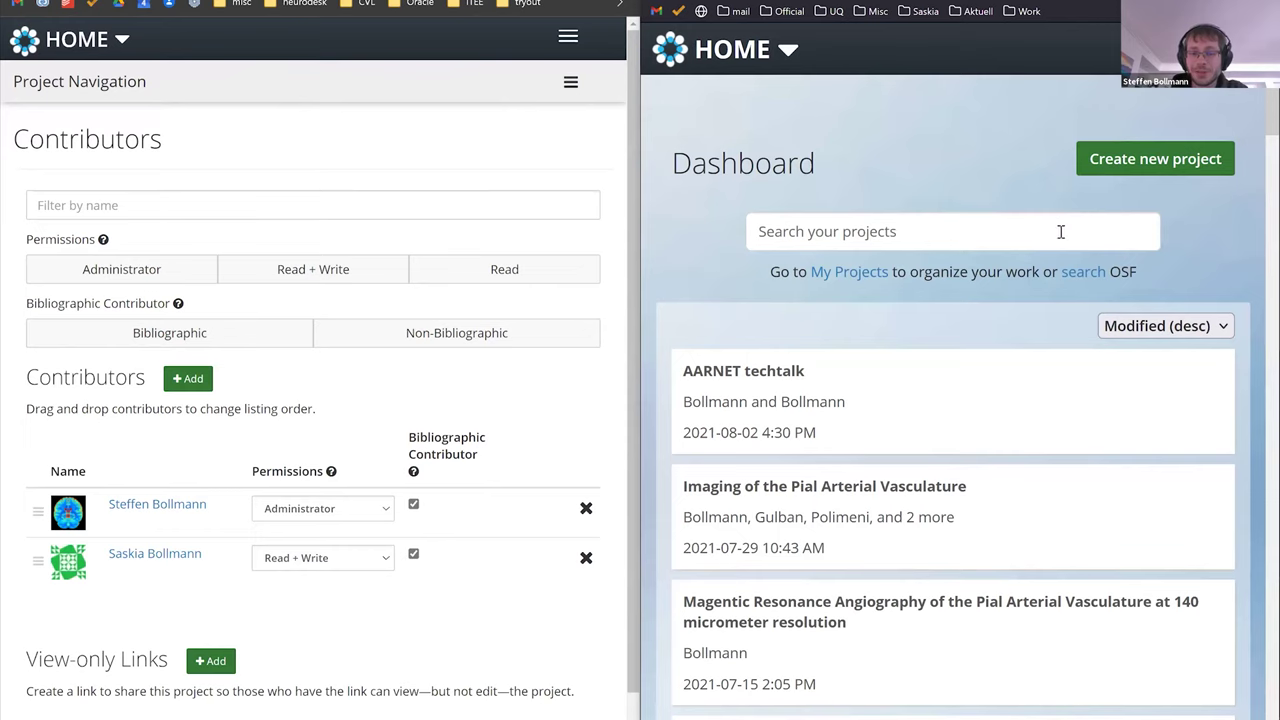
click(1240, 49)
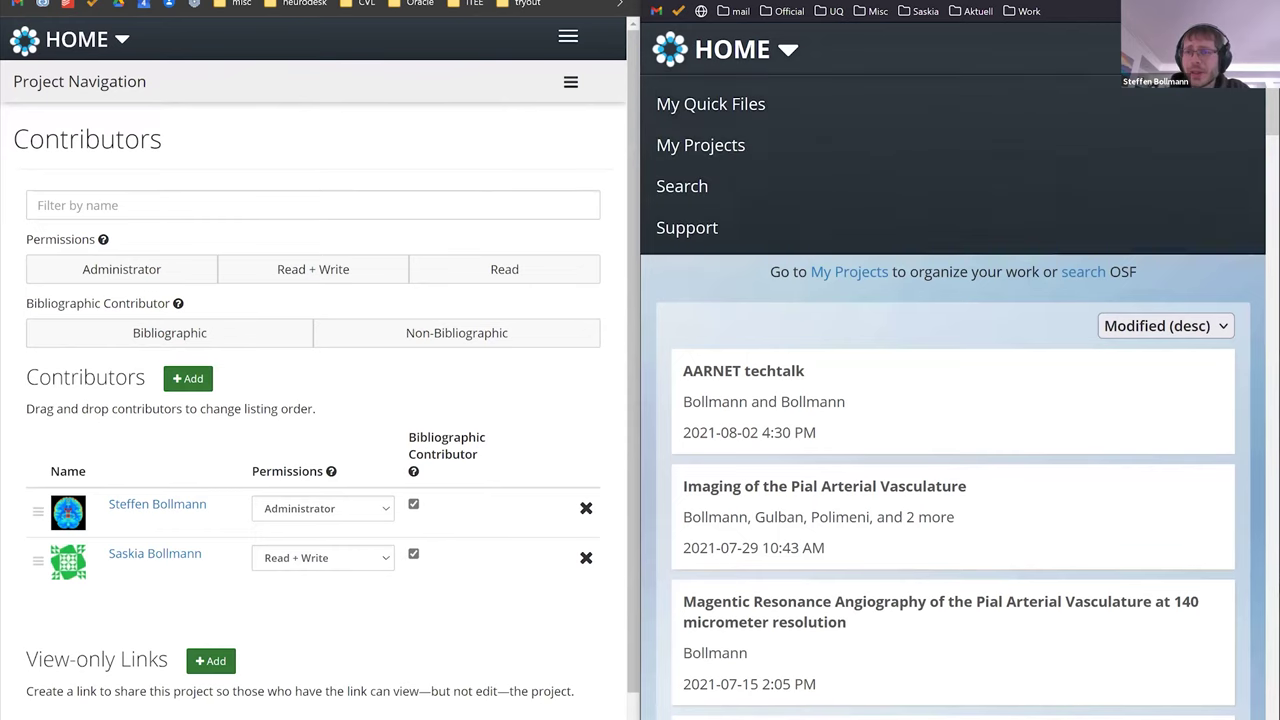
click(740, 106)
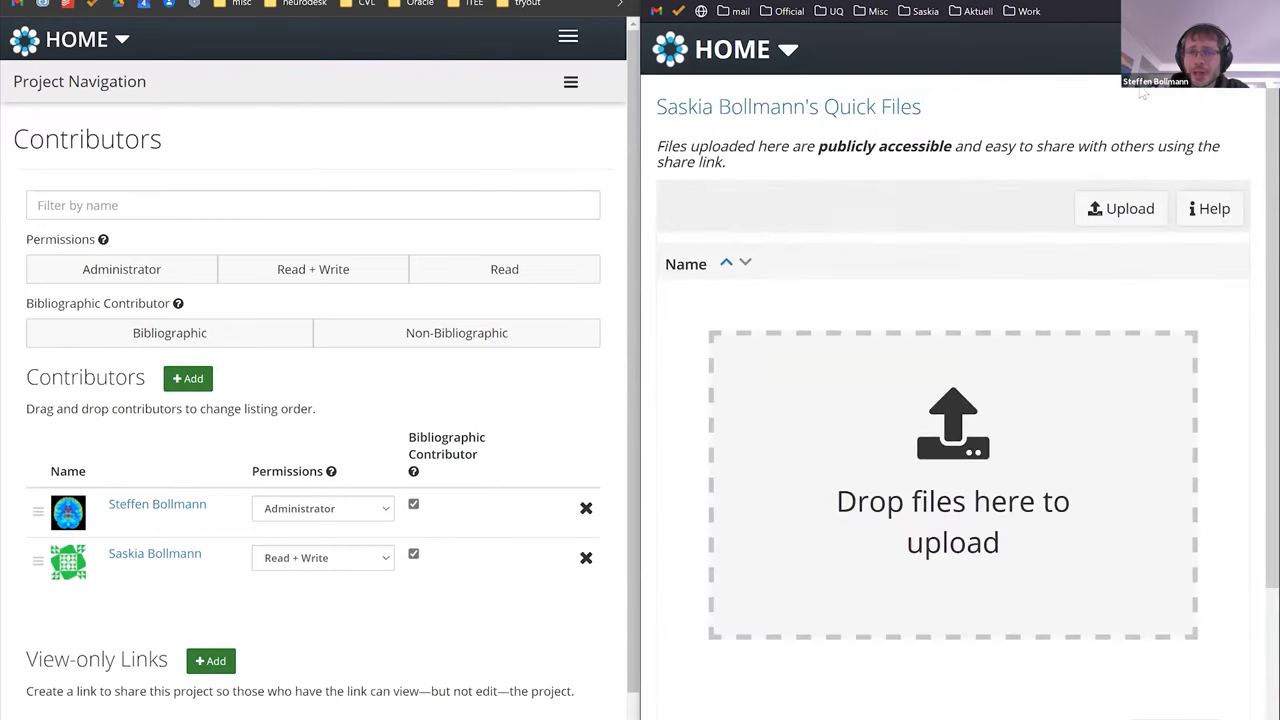
click(1240, 49)
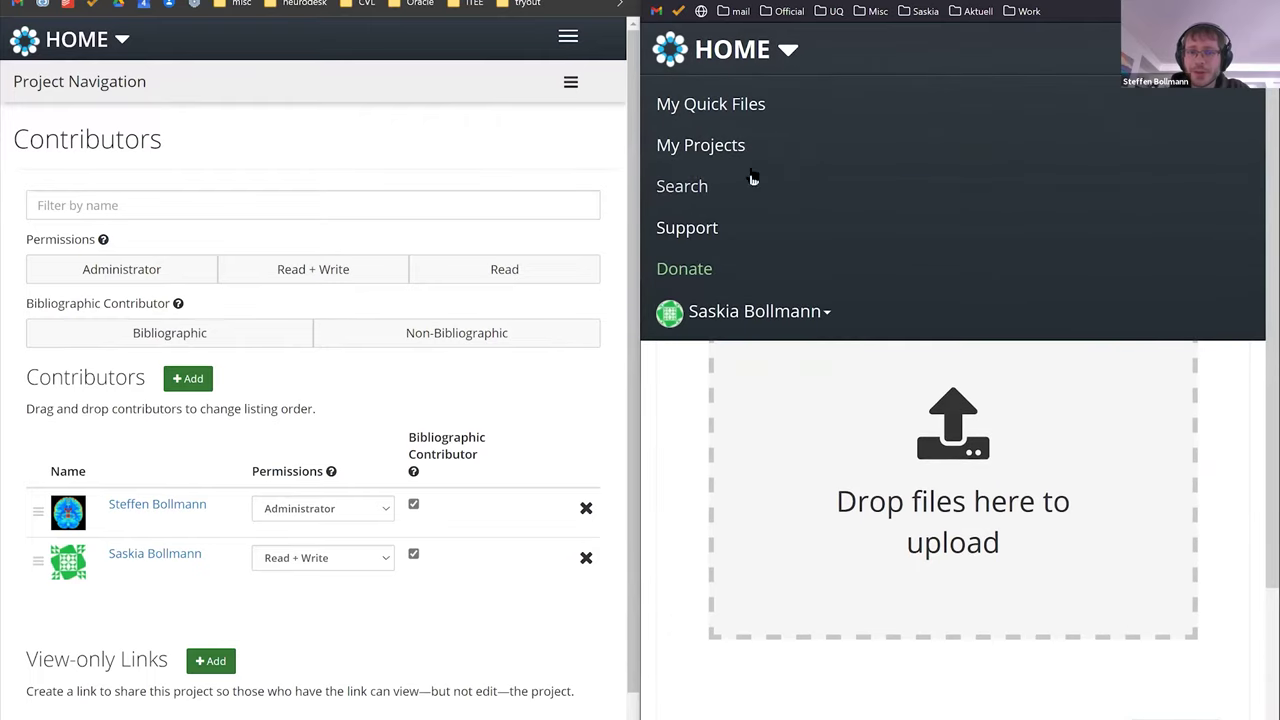
click(718, 155)
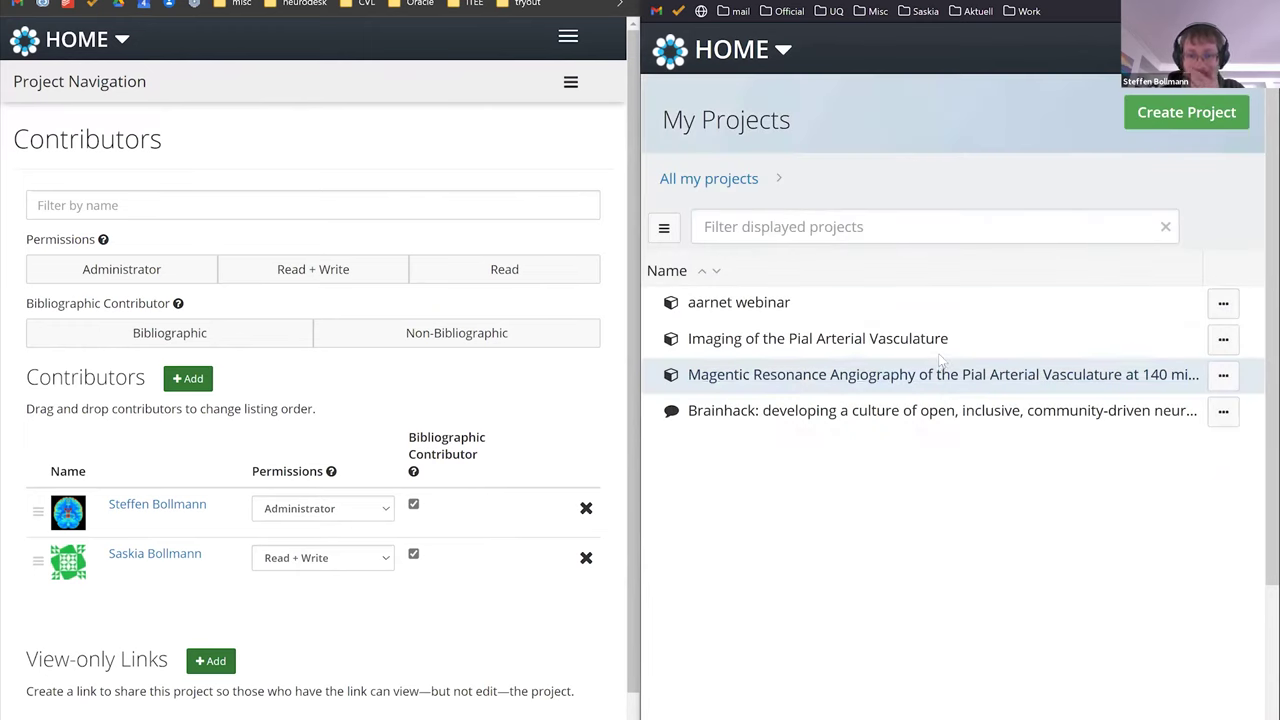
Open the aarnet webinar project, review its ownCloud: aarnettalk files, then return to the slideshow.
click(730, 304)
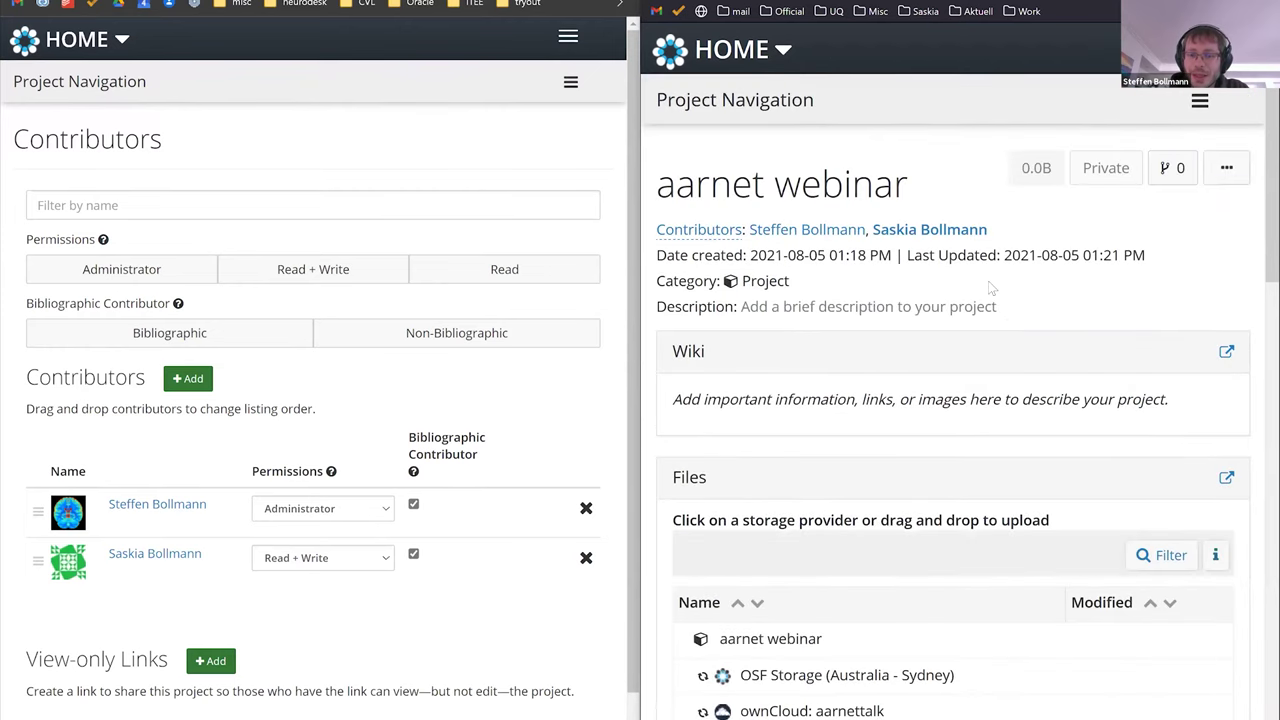
scroll(985, 270, down, 1)
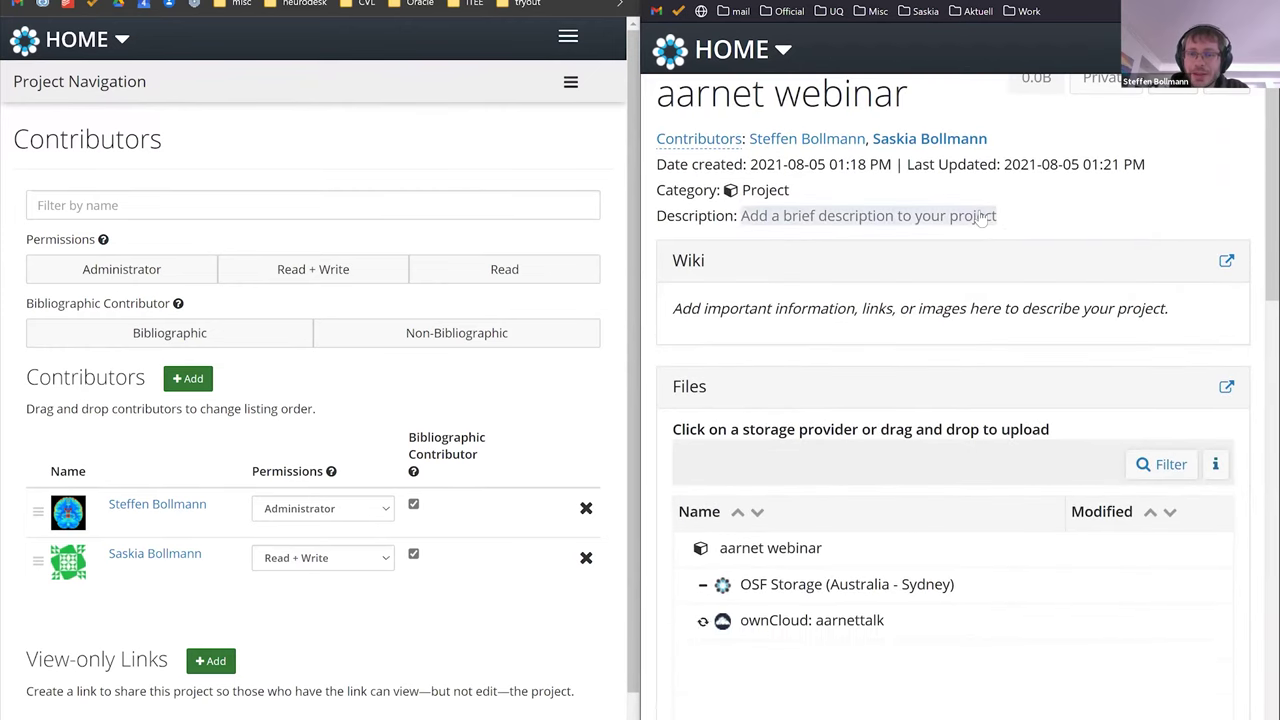
scroll(980, 210, down, 1)
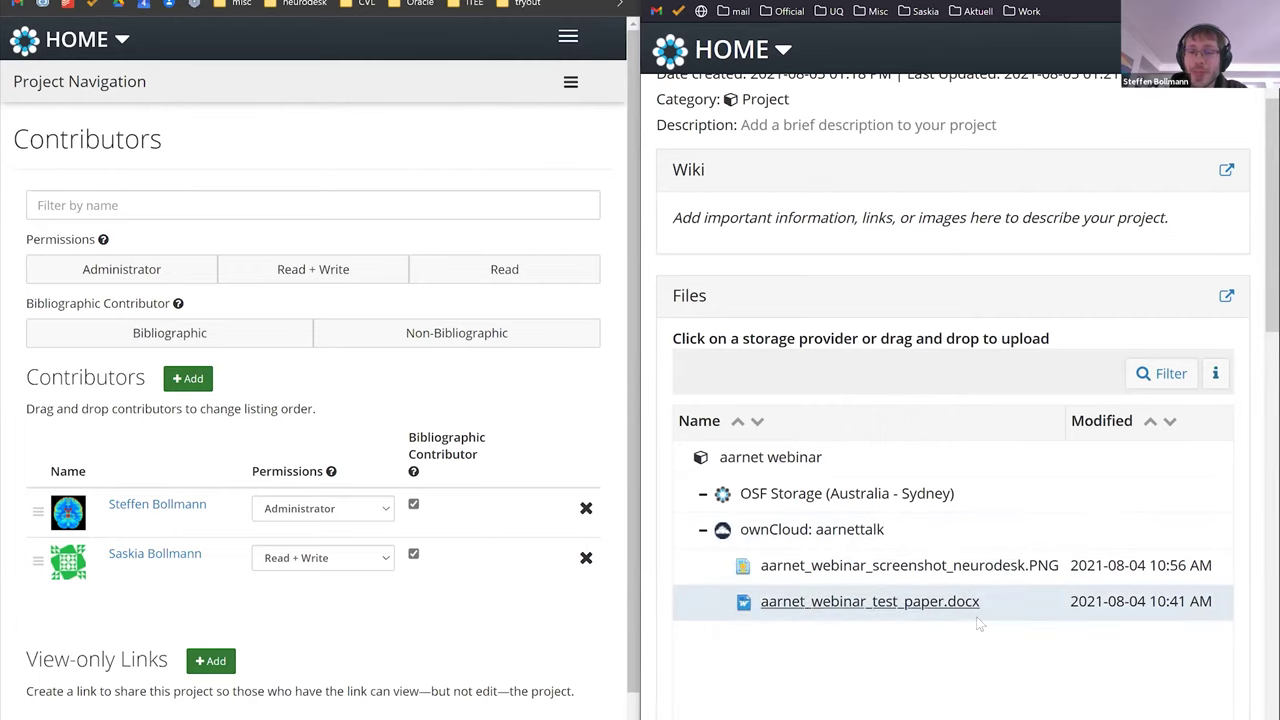
scroll(900, 450, up, 3)
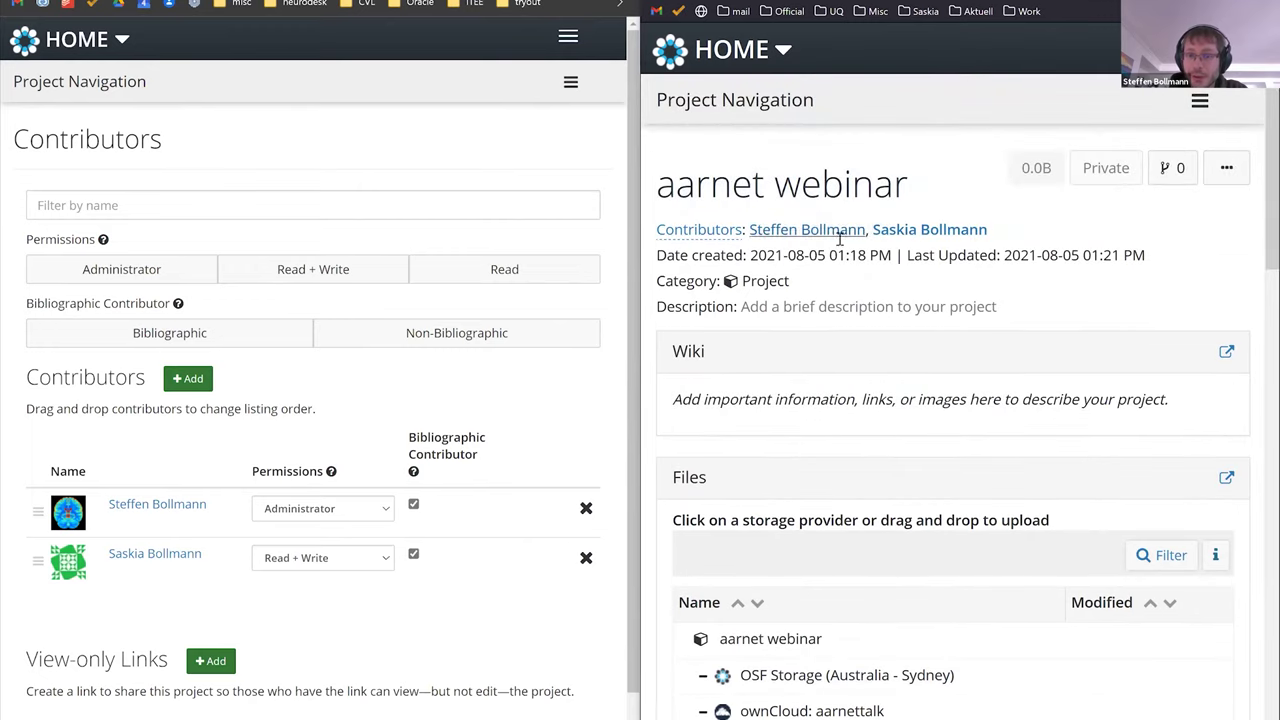
scroll(840, 238, down, 2)
scroll(1035, 372, up, 2)
scroll(1033, 397, down, 1)
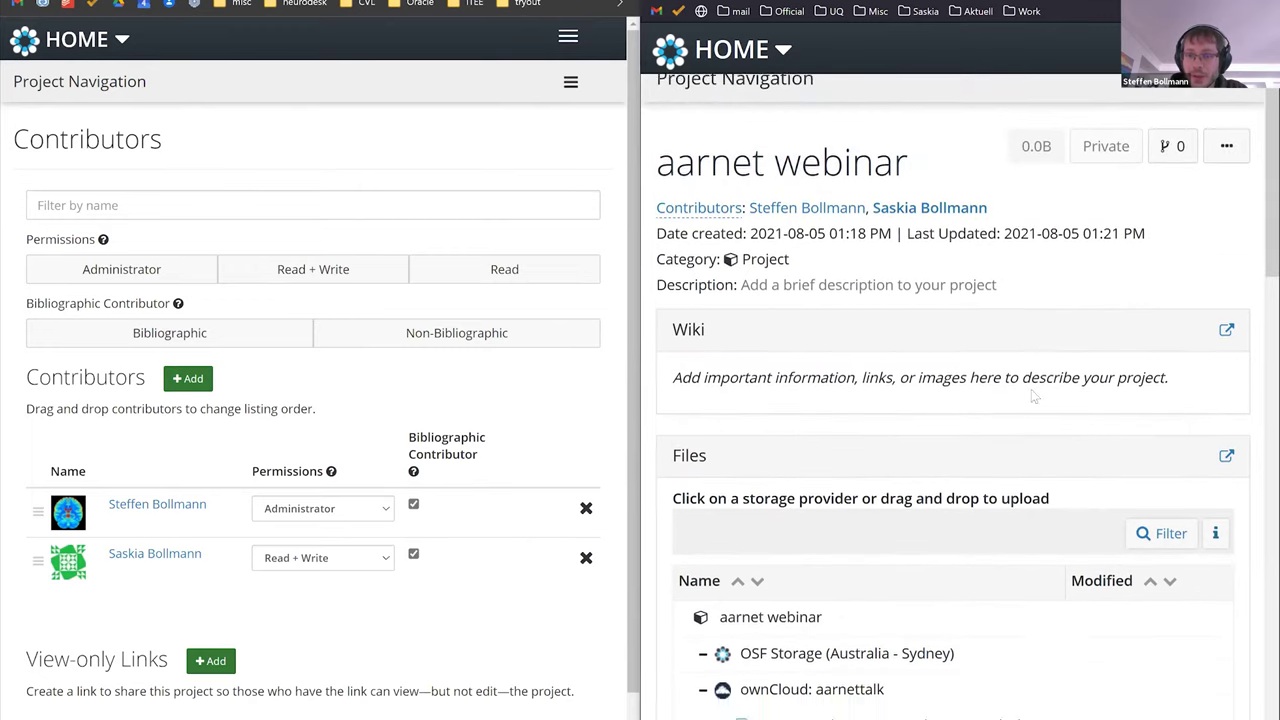
scroll(1033, 397, down, 3)
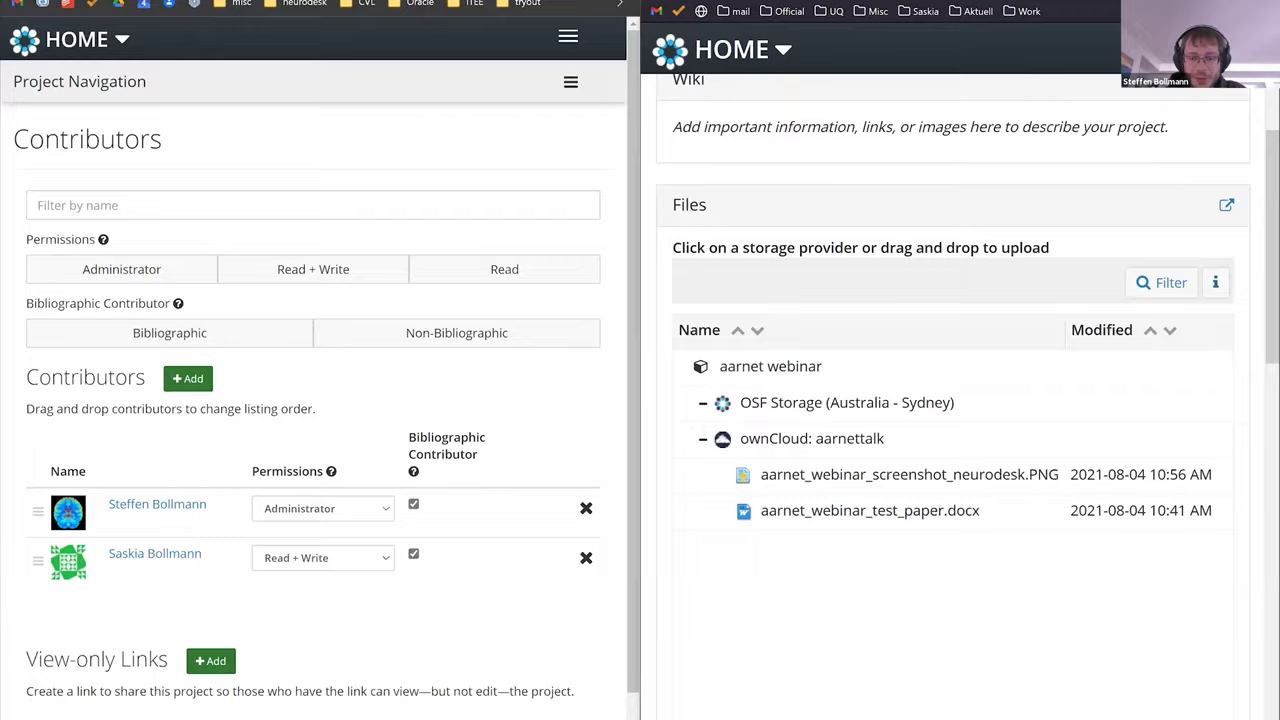
key(alt+Tab)
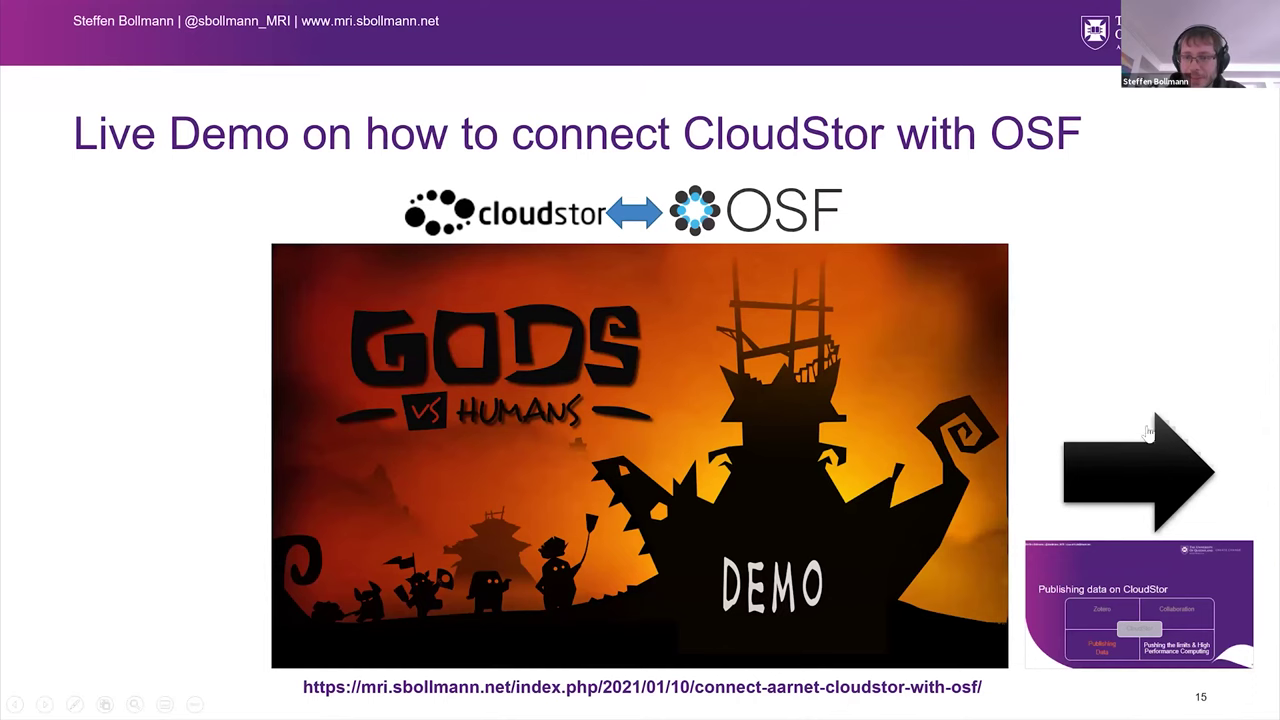
Advance the slideshow through slides 15–25 to the 'Publishing data on CloudStor' slide.
click(1167, 323)
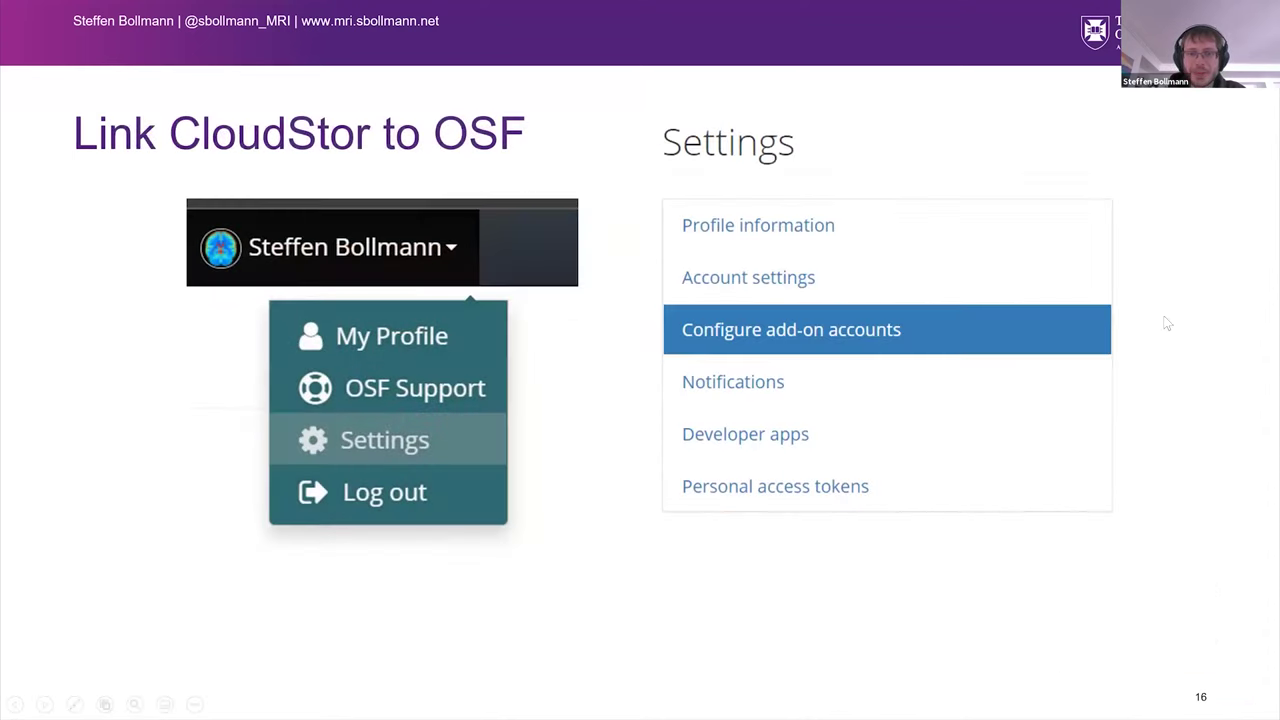
click(1167, 323)
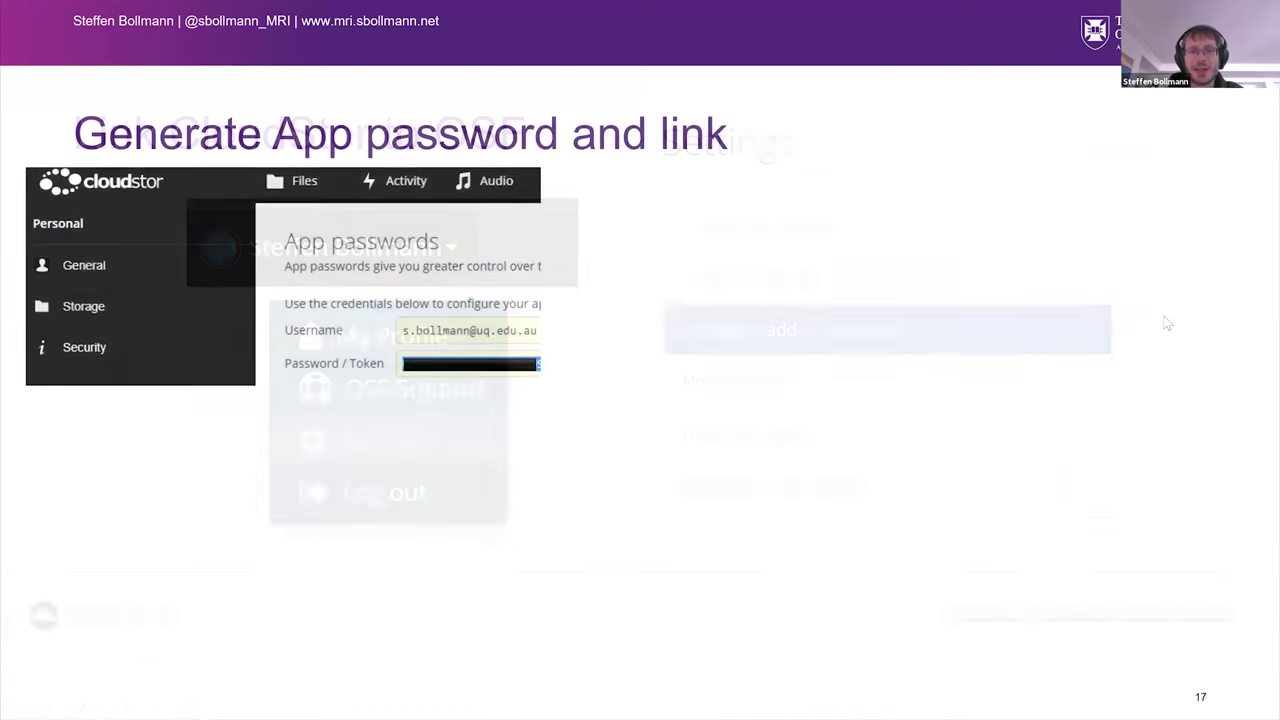
click(1167, 323)
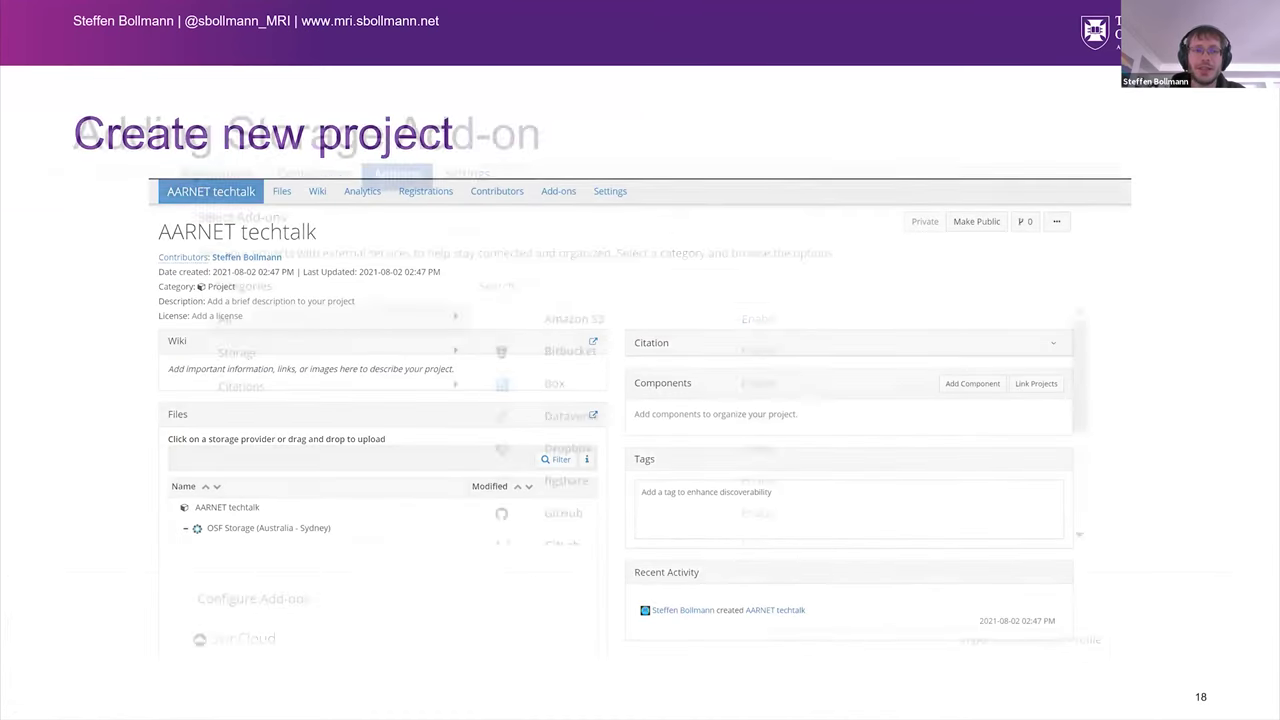
key(Right)
key(Right)
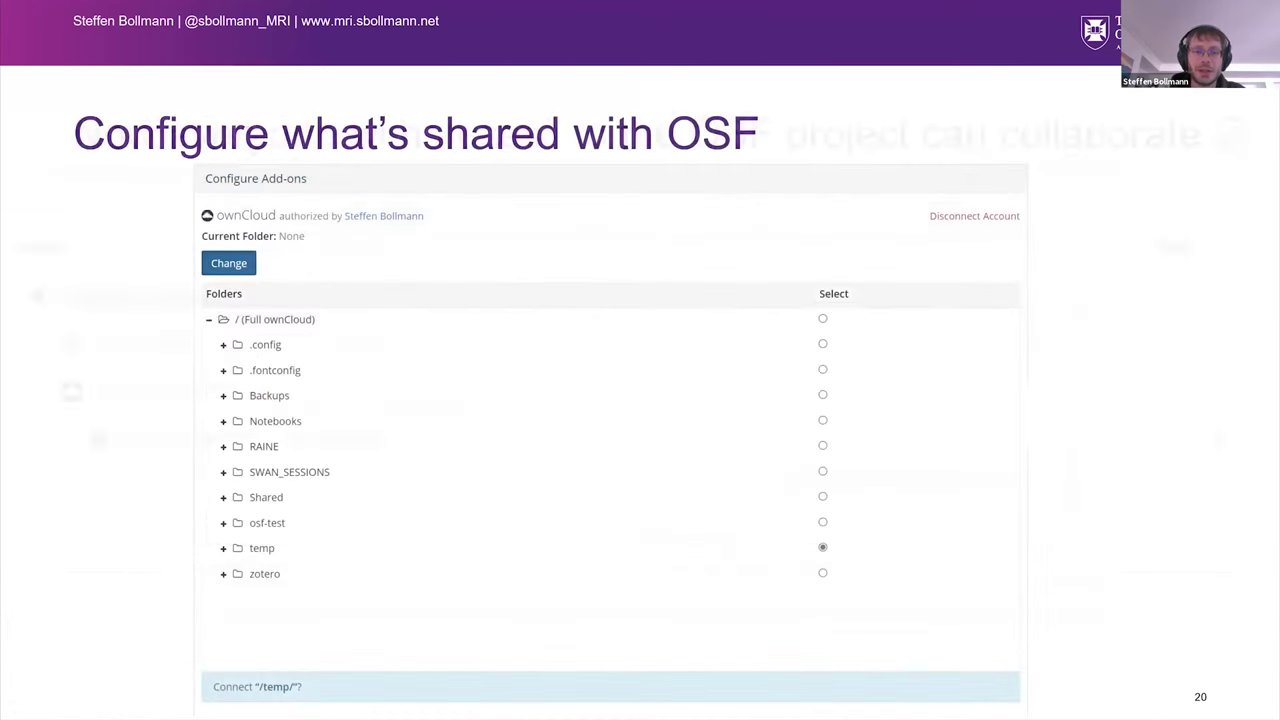
key(Right)
key(Right)
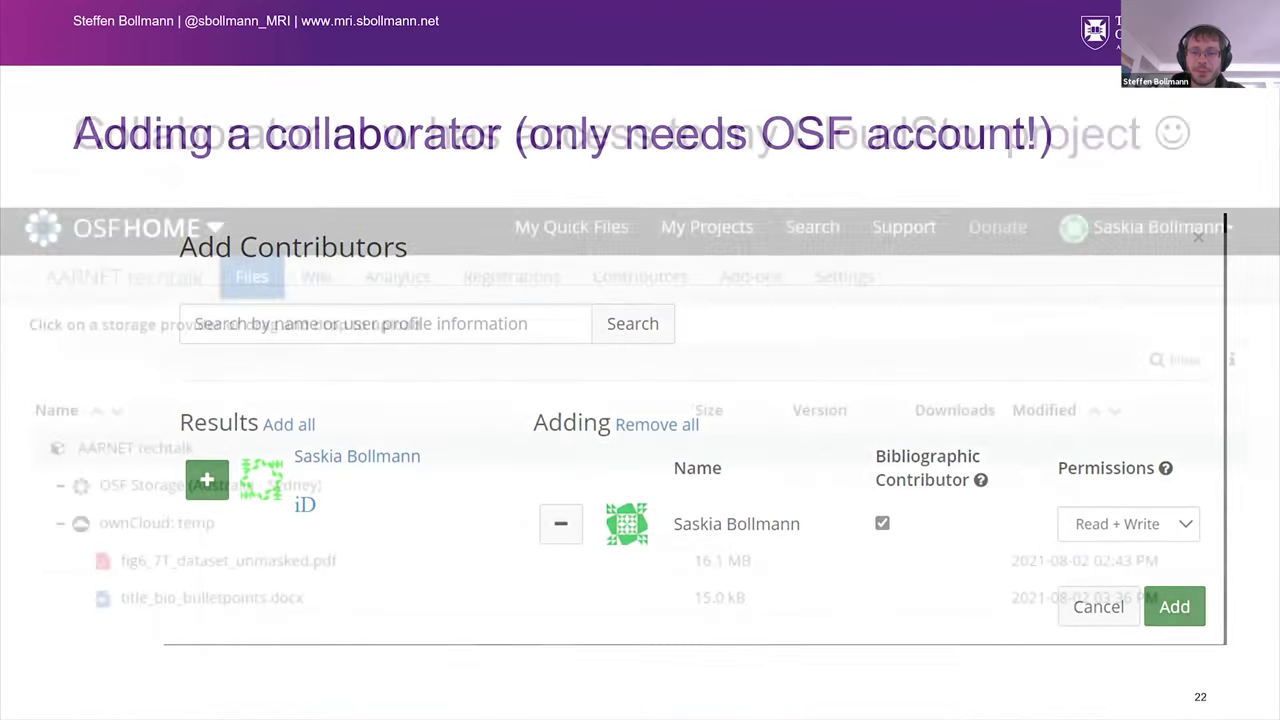
key(Right)
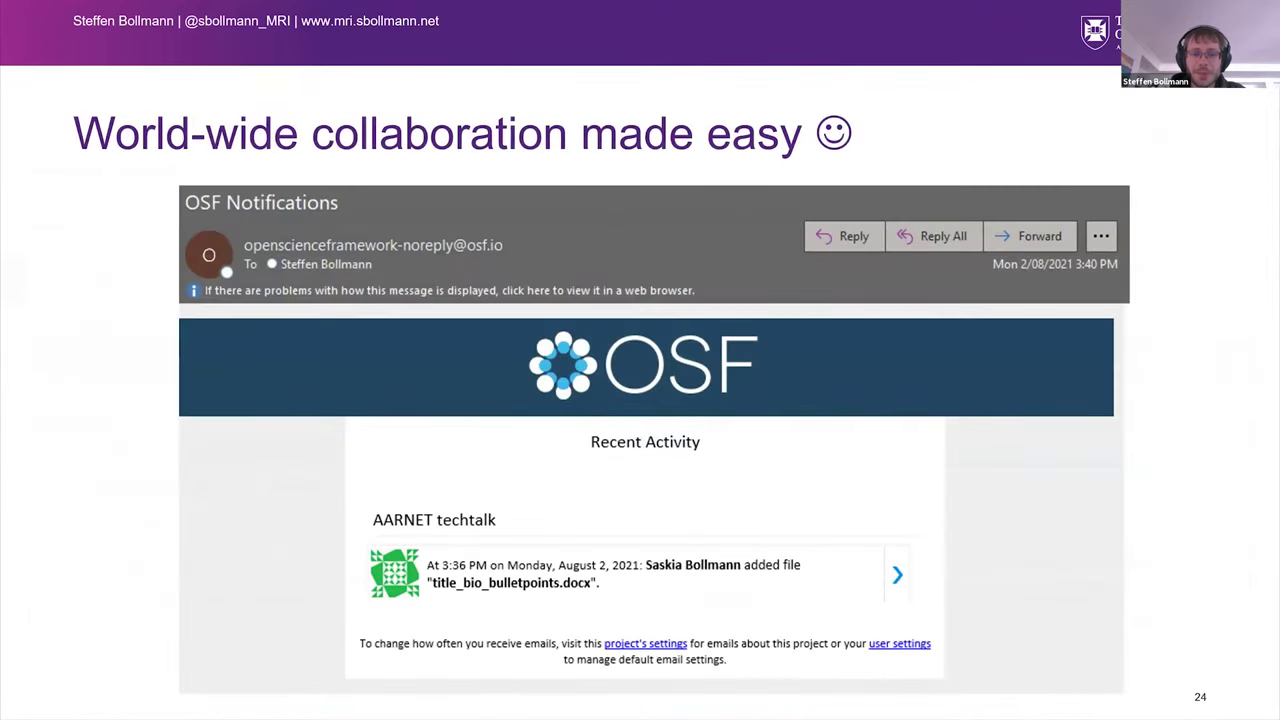
key(Right)
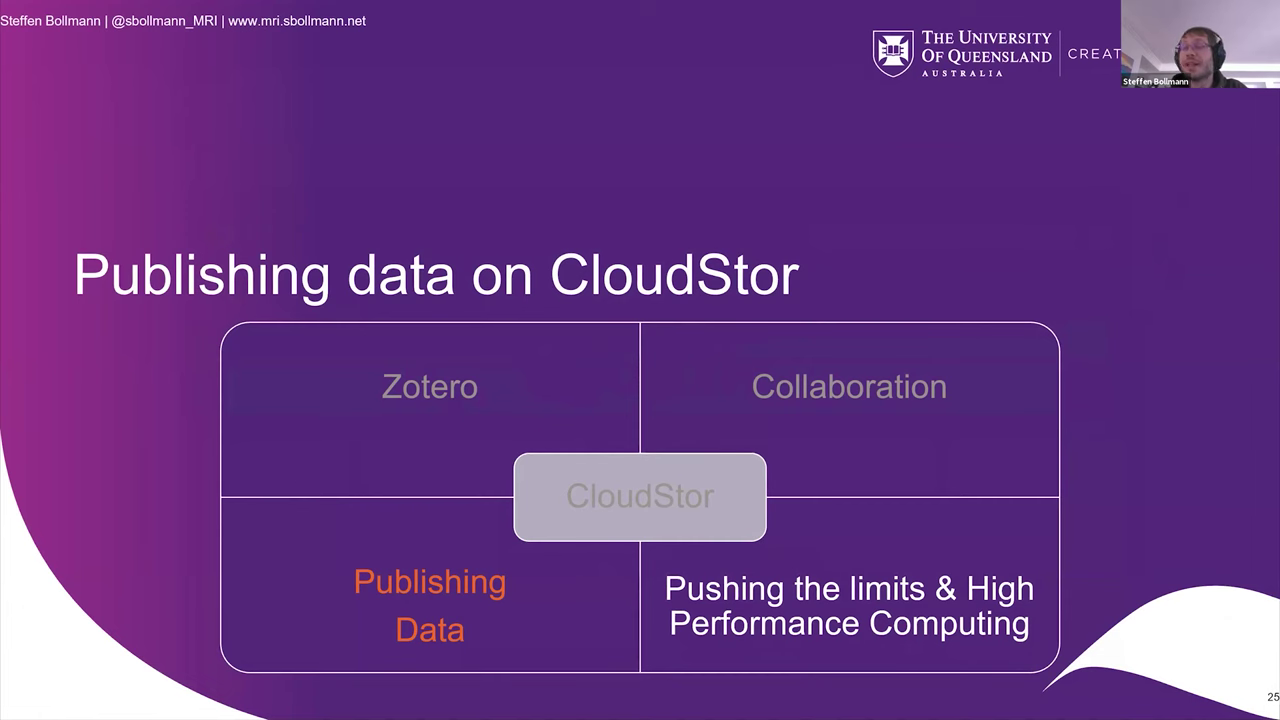
key(alt+Tab)
key(alt+Tab)
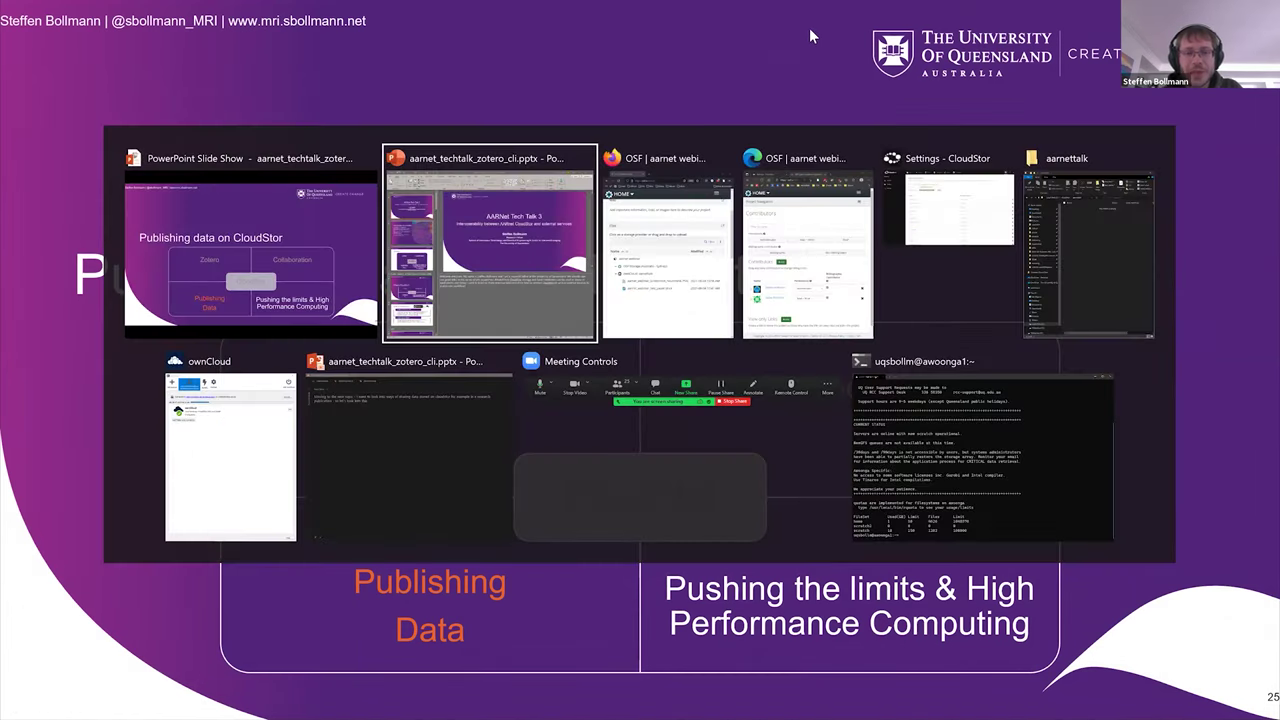
Upload the aarnet_webinar_test_image PDF from the desktop into the ownCloud: aarnettalk folder.
key(alt+Tab)
key(alt+Tab)
key(alt+Tab)
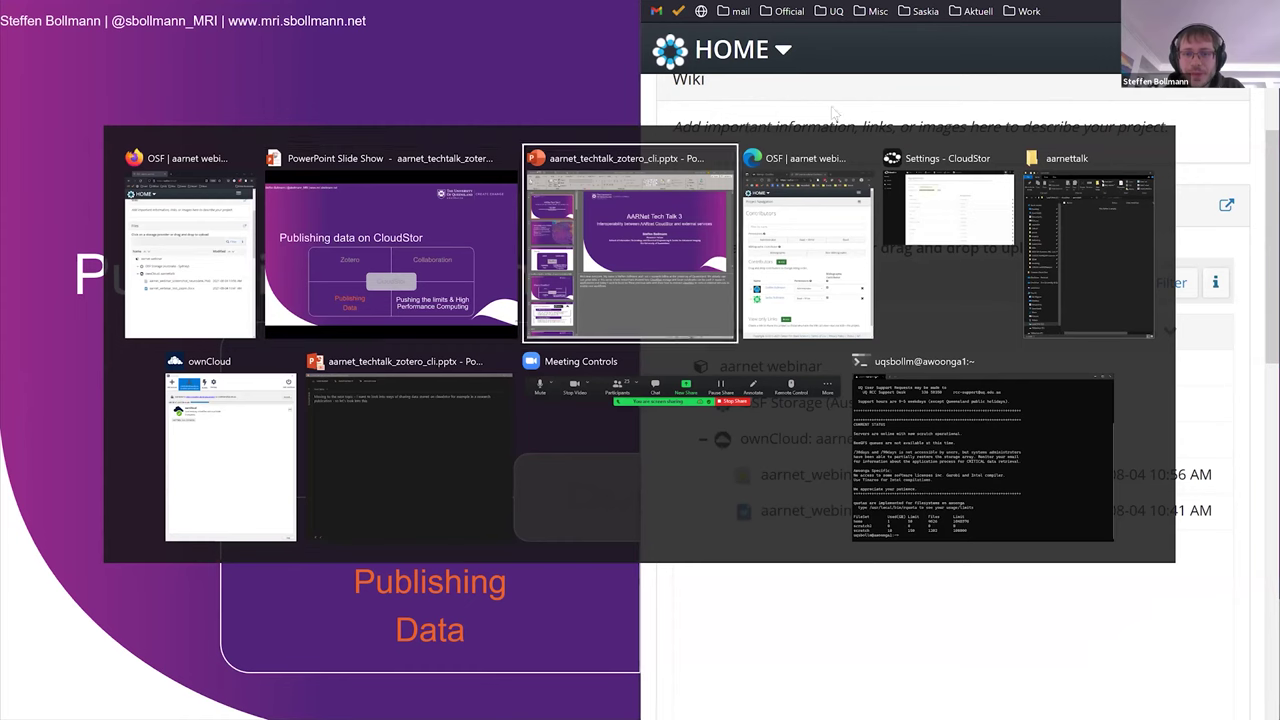
scroll(1034, 251, up, 3)
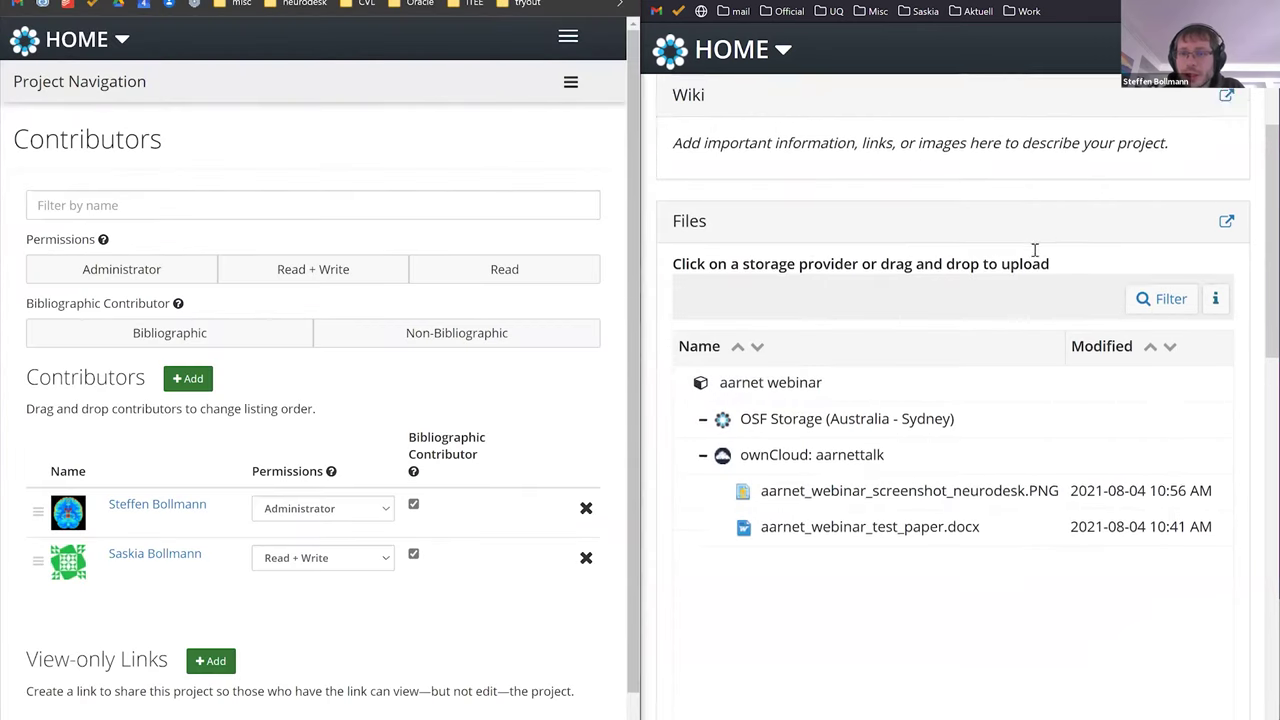
click(1200, 101)
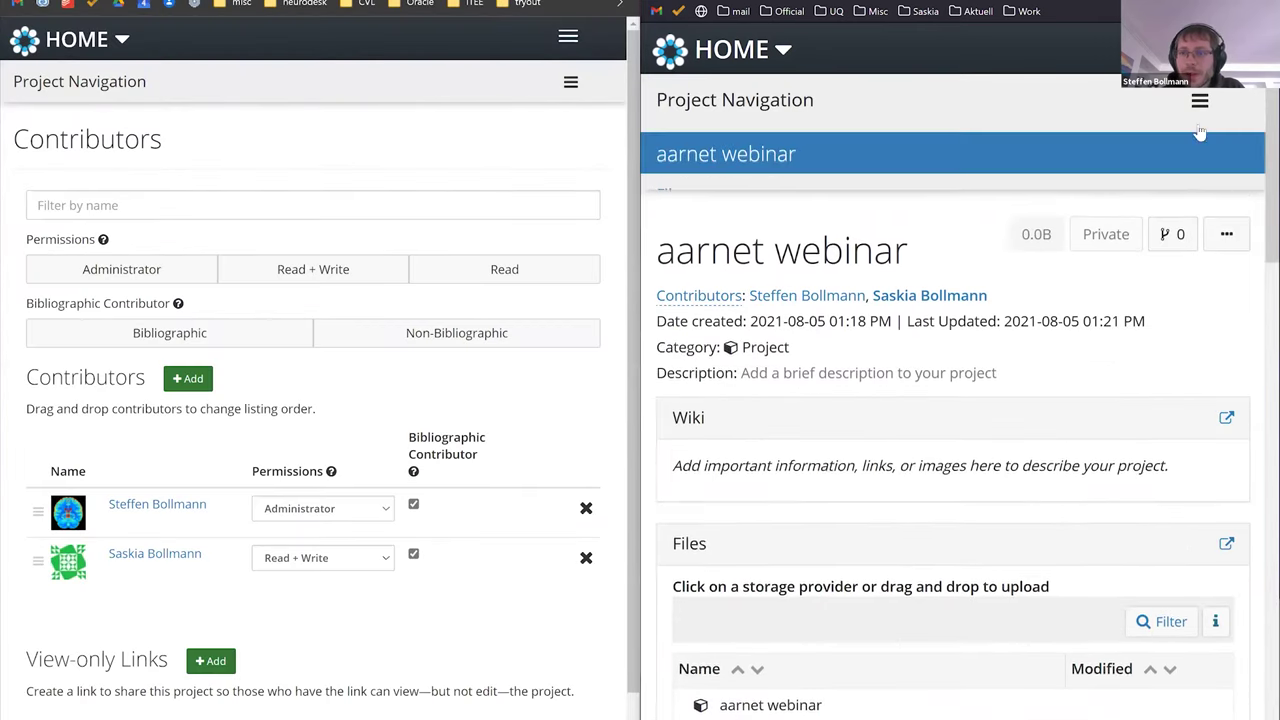
click(758, 205)
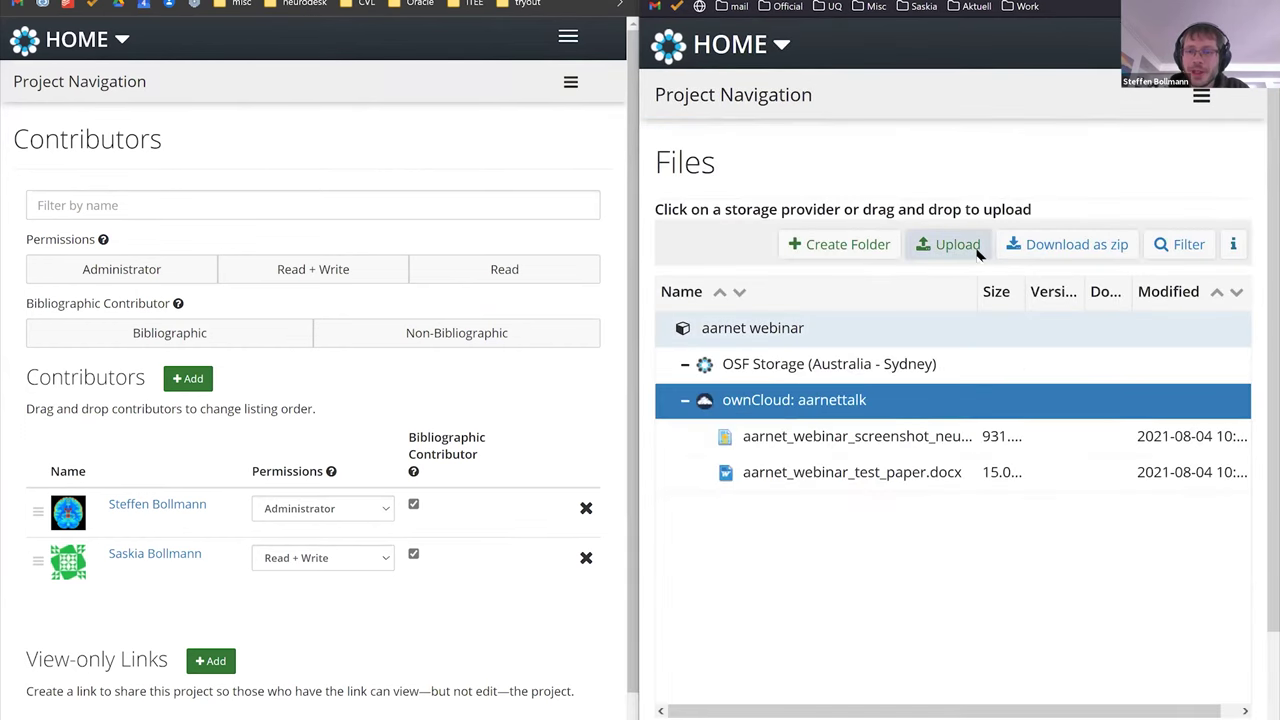
click(976, 250)
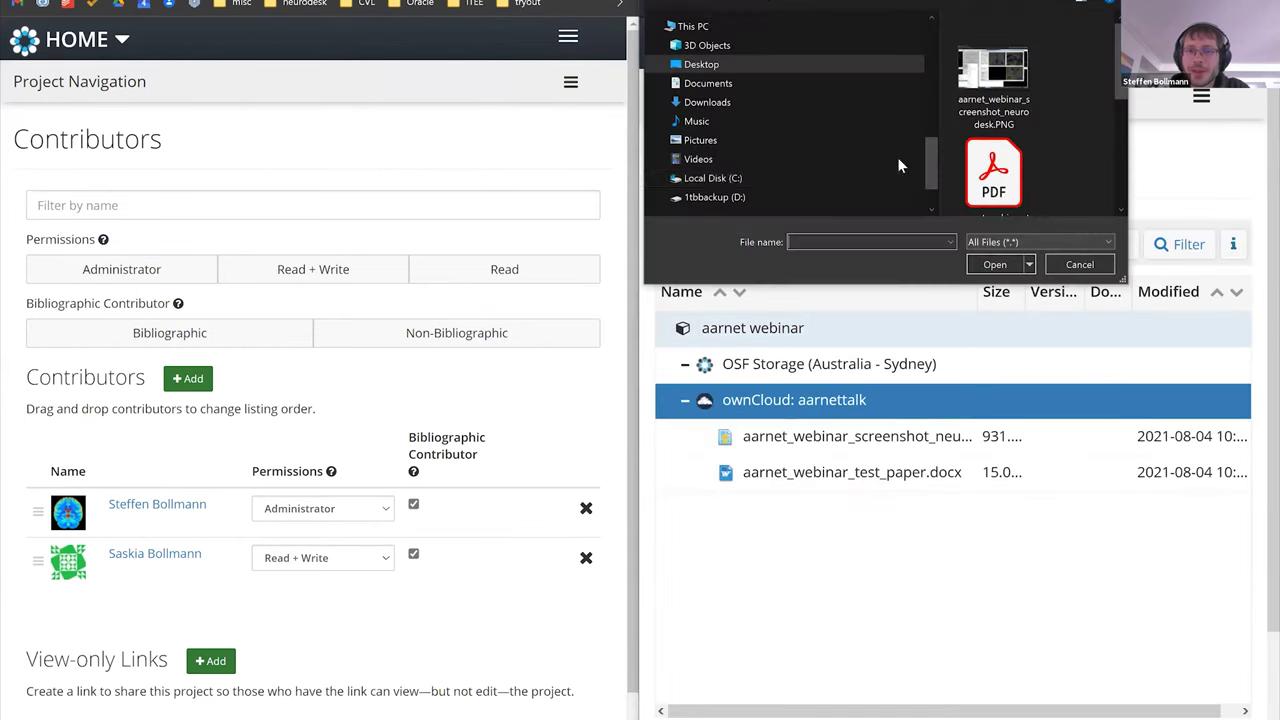
click(1003, 172)
click(997, 266)
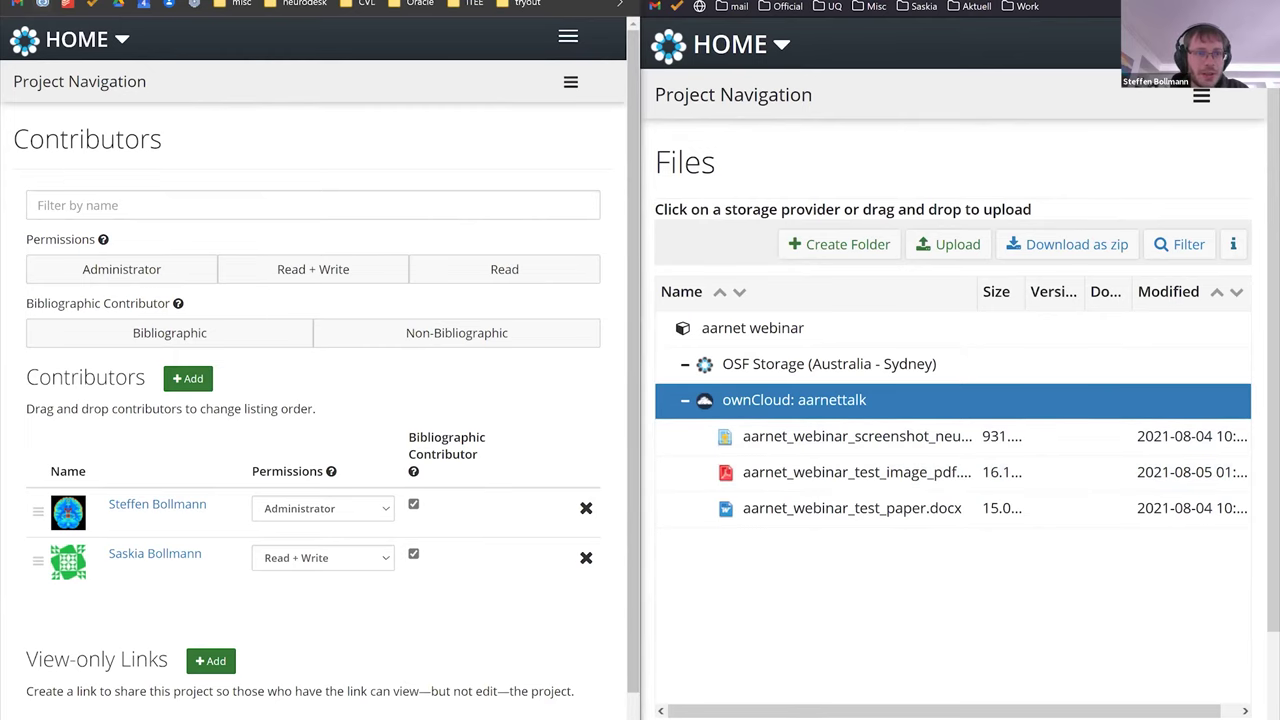
Go back to the project settings page and view its title and category section.
key(alt+Left)
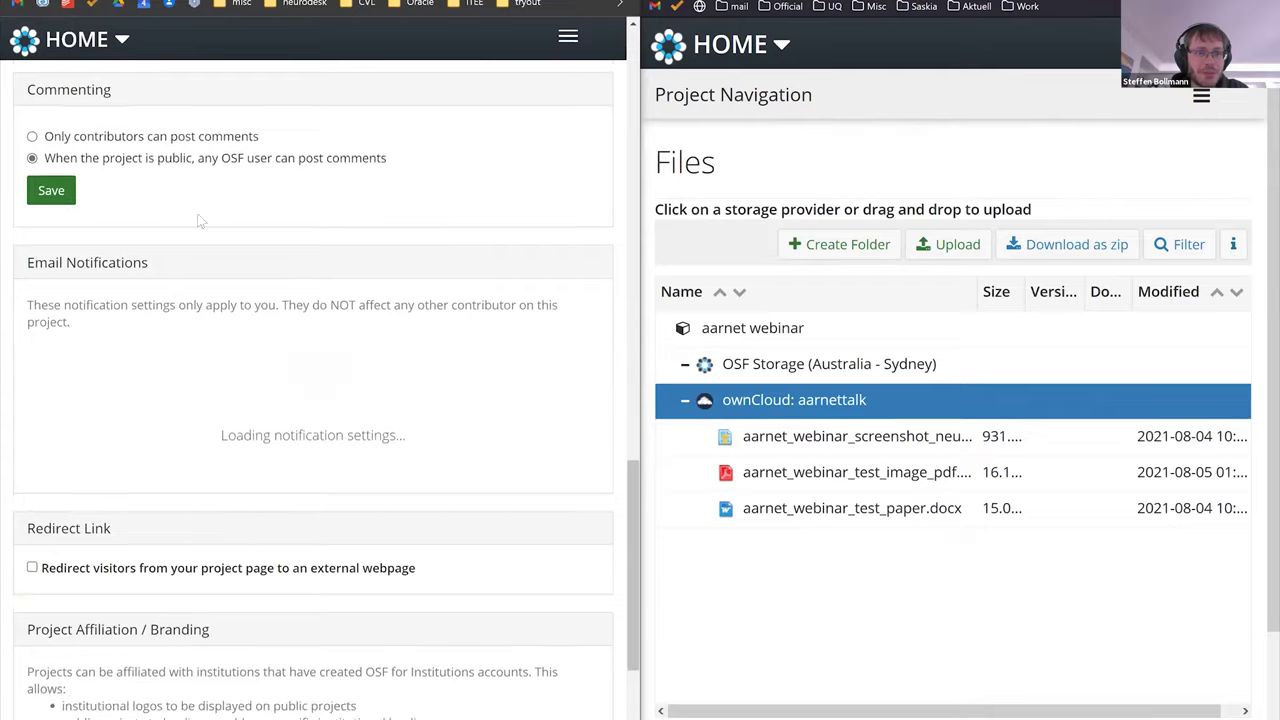
scroll(214, 287, up, 3)
scroll(214, 279, up, 10)
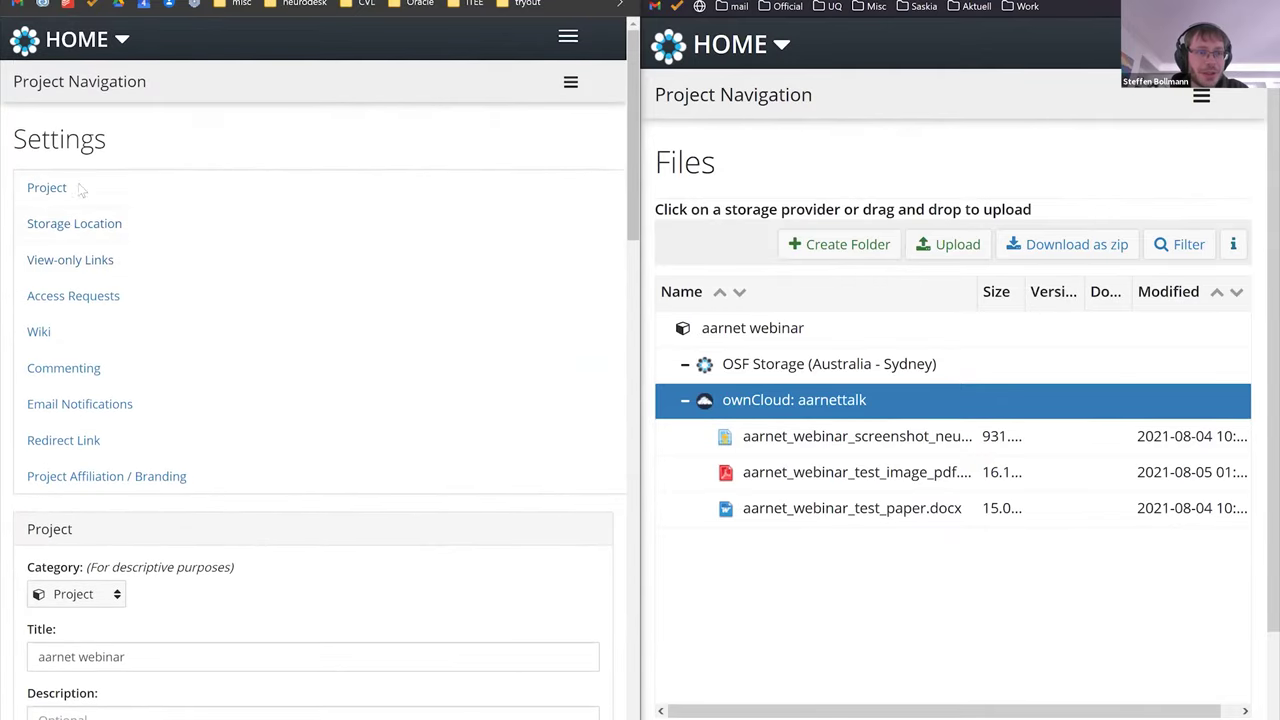
click(76, 189)
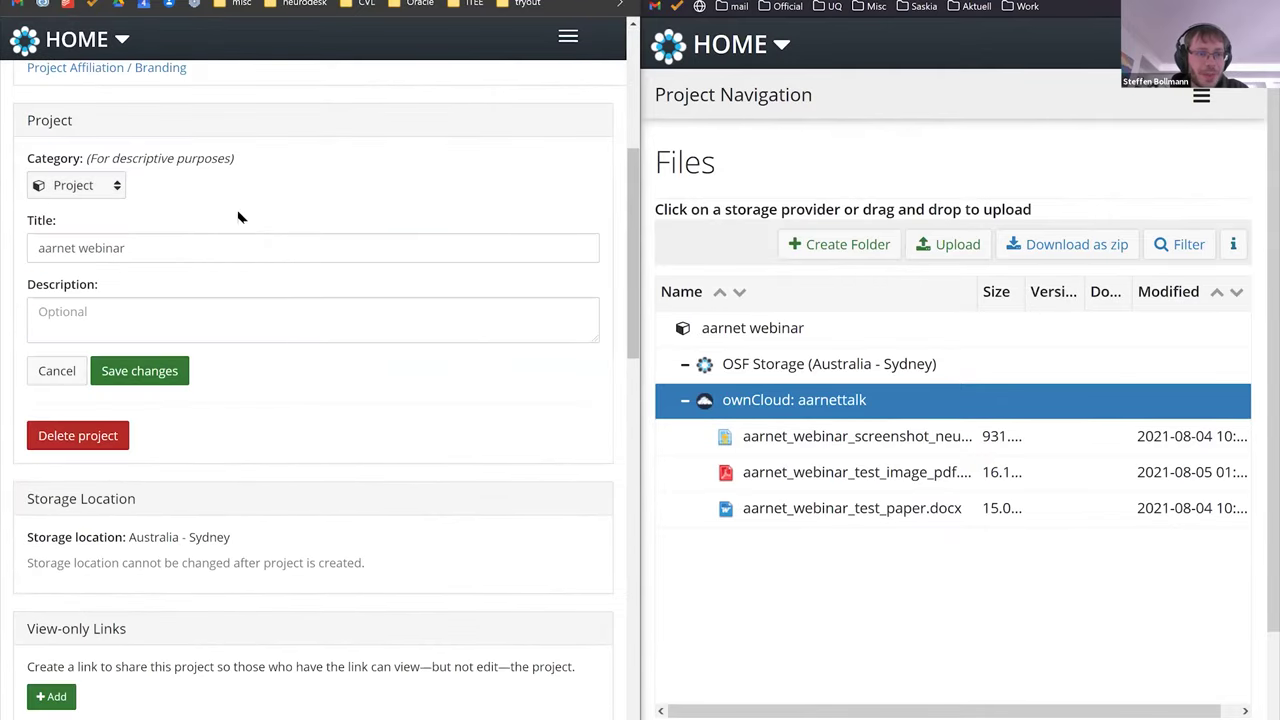
scroll(240, 215, up, 1)
scroll(238, 216, up, 4)
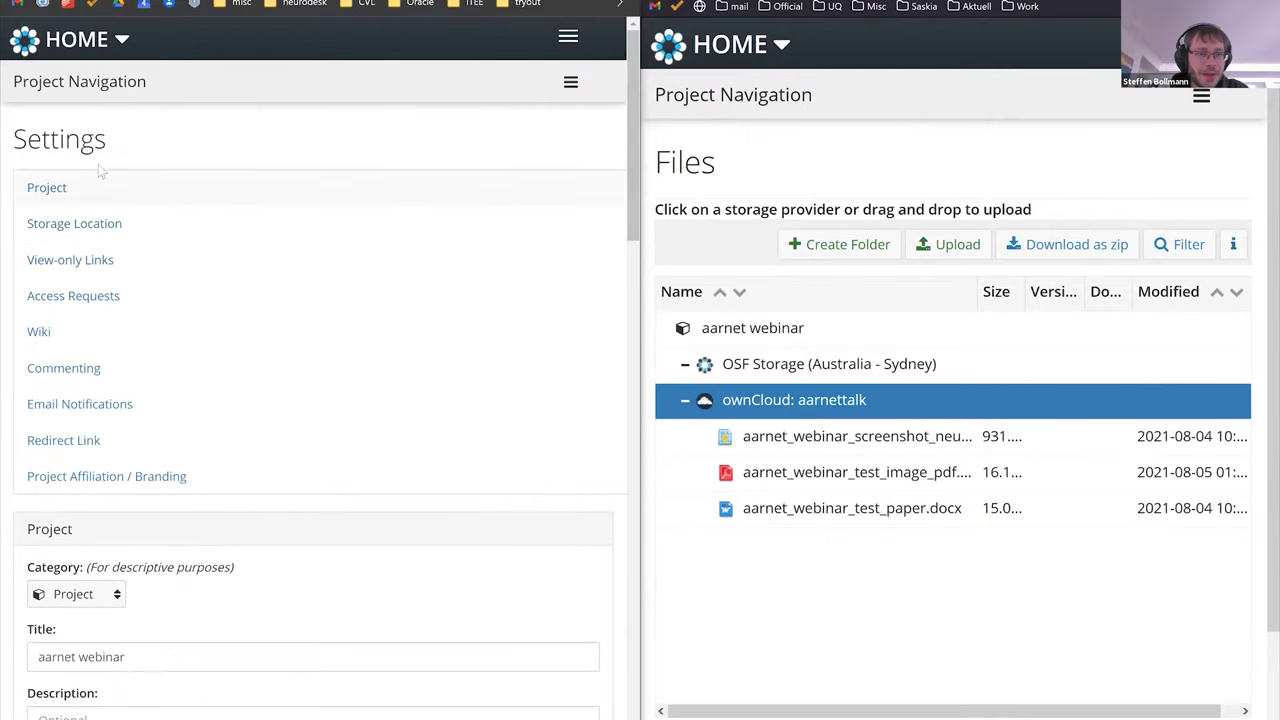
Show the project's Files page at 125% zoom, listing the 16.1 MB PDF in ownCloud.
click(570, 82)
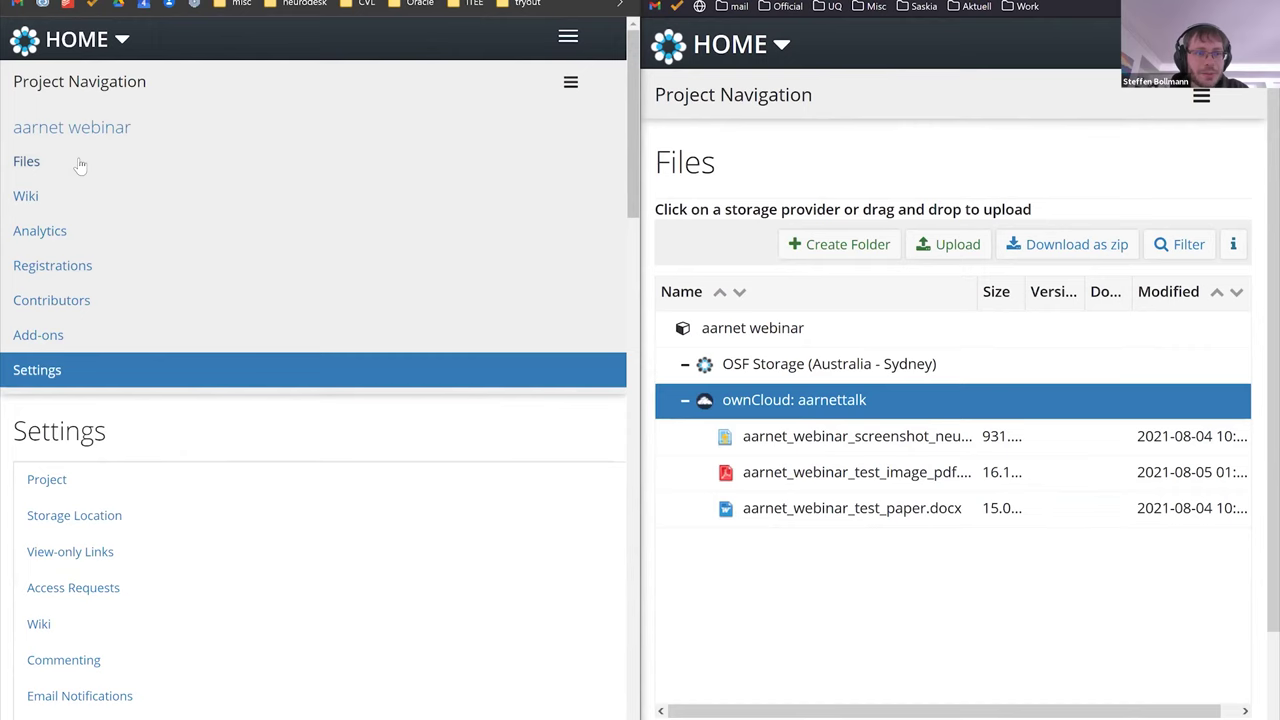
click(80, 165)
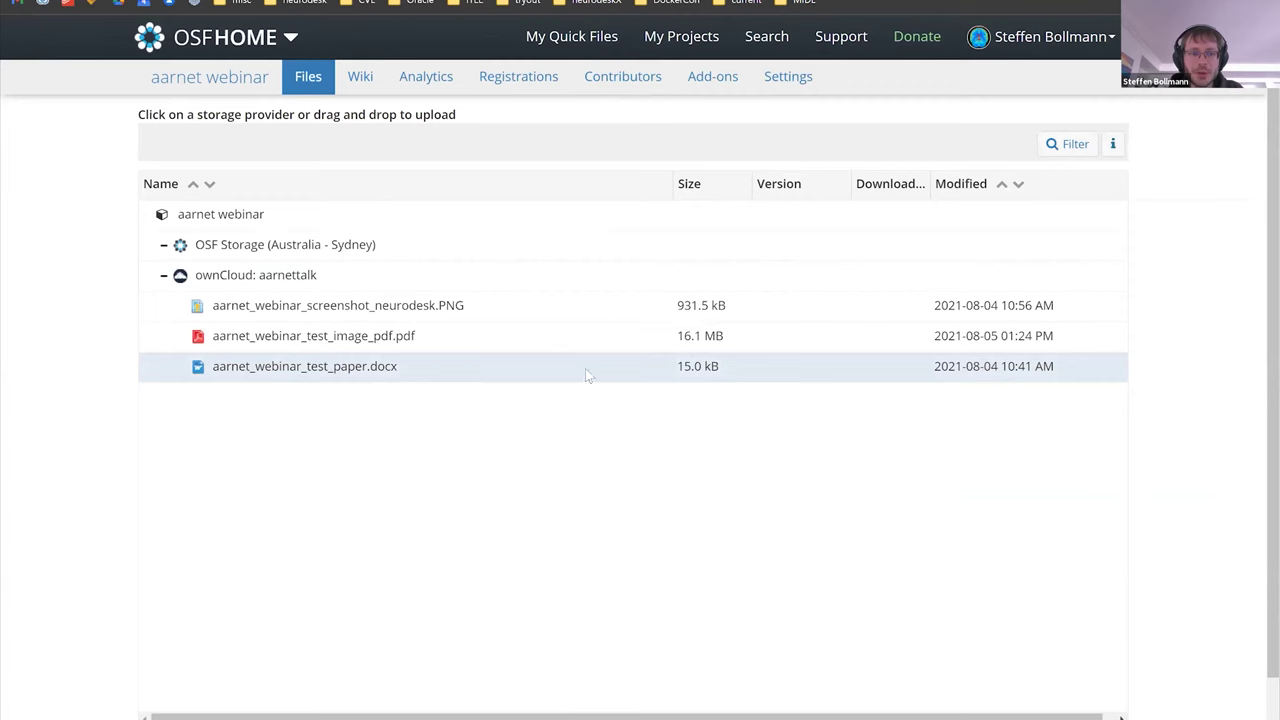
key(ctrl+plus)
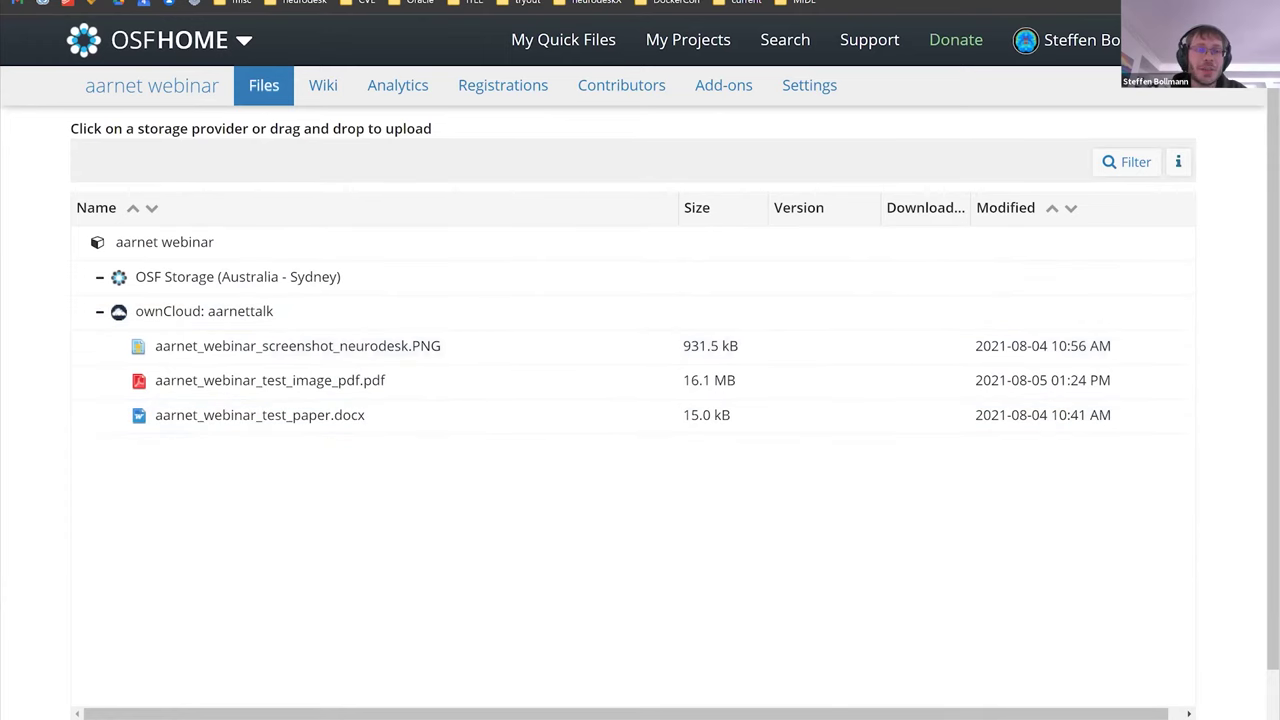
key(ctrl+Tab)
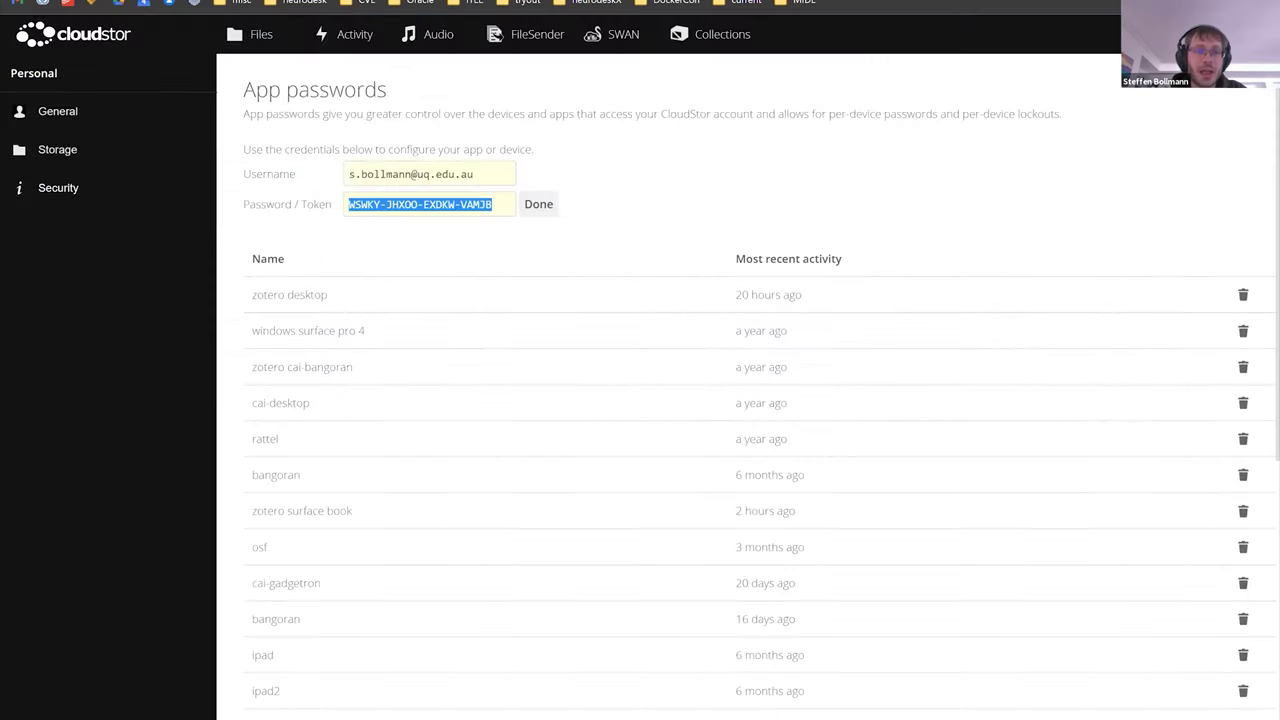
Confirm the test image PDF is in the CloudStor aarnettalk folder, then return to the slideshow.
click(263, 34)
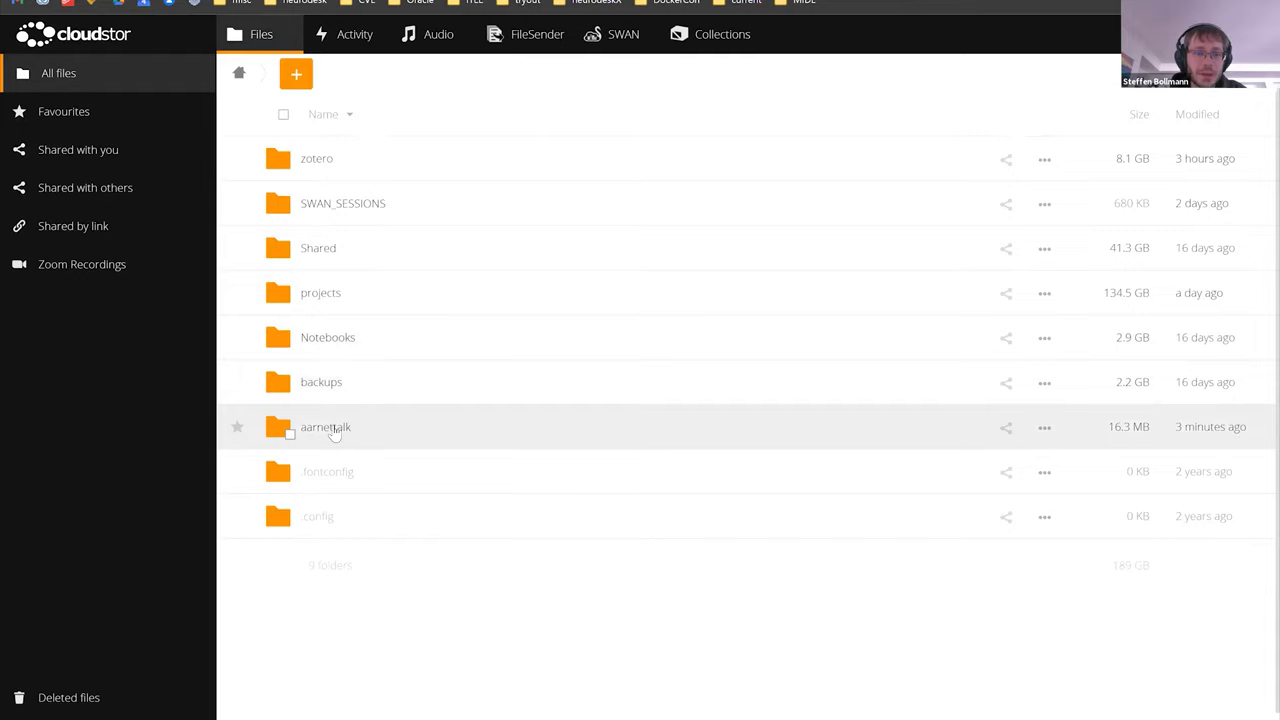
click(328, 427)
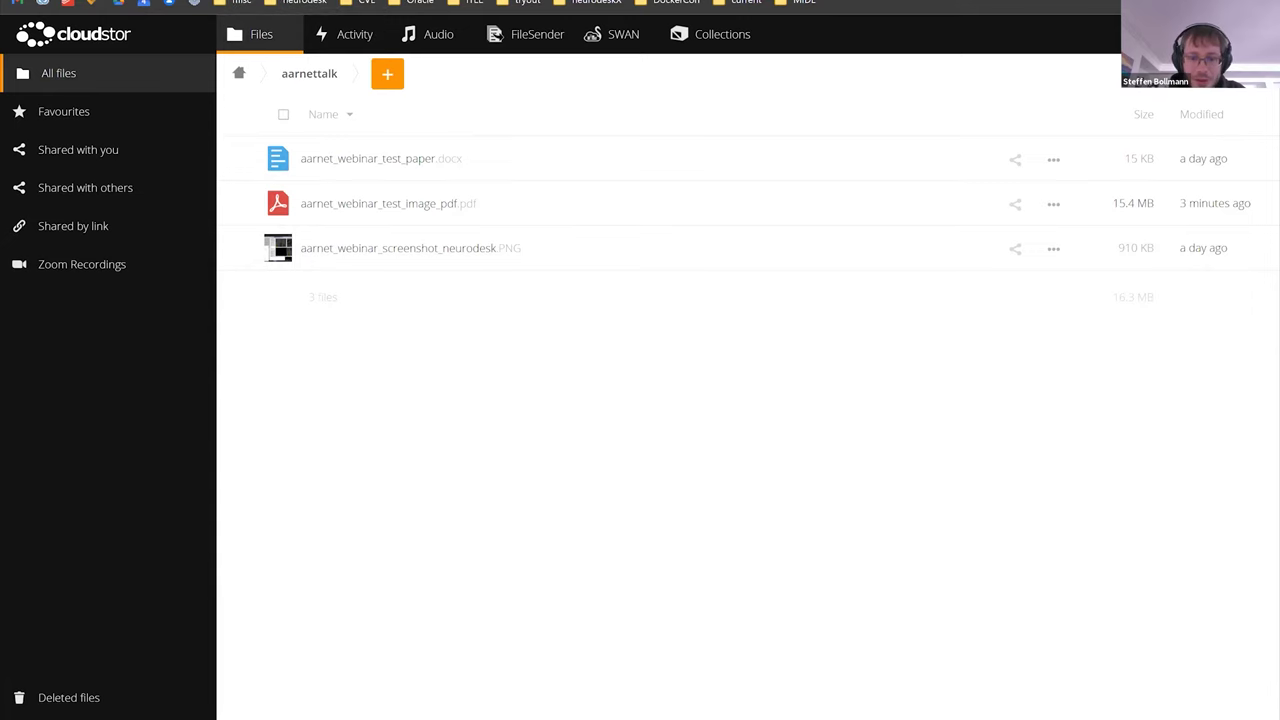
key(alt+Tab)
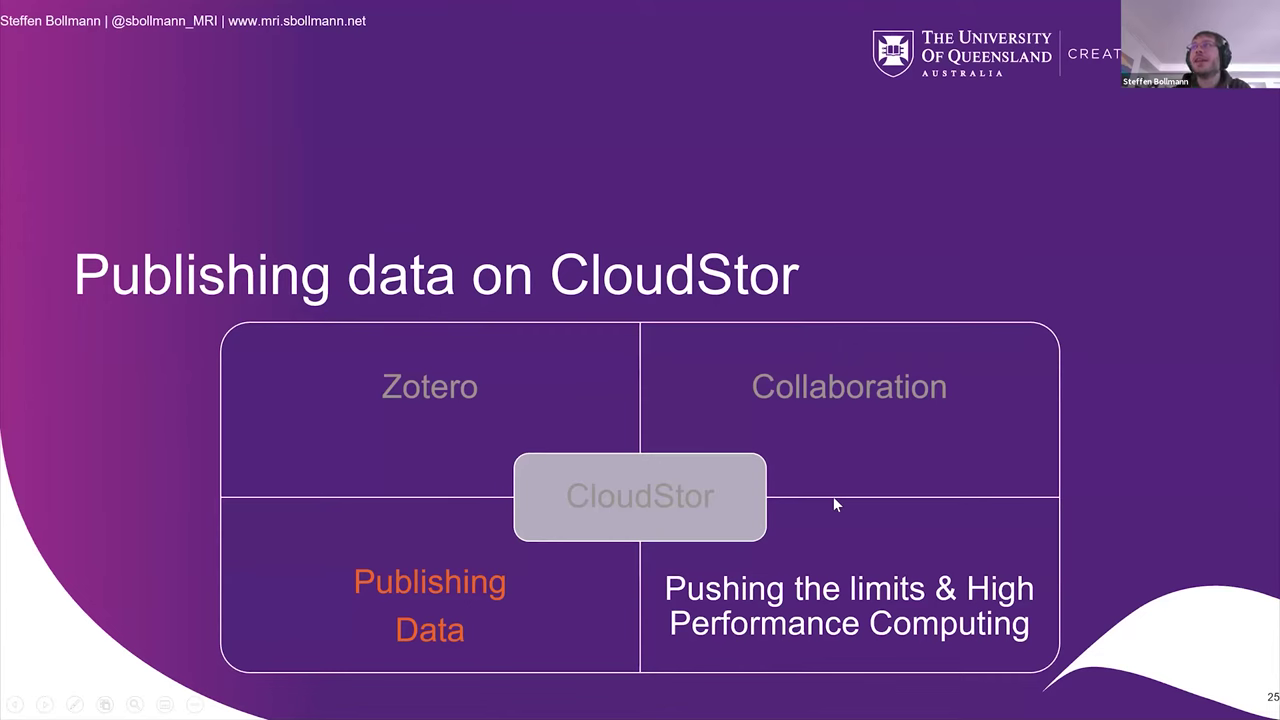